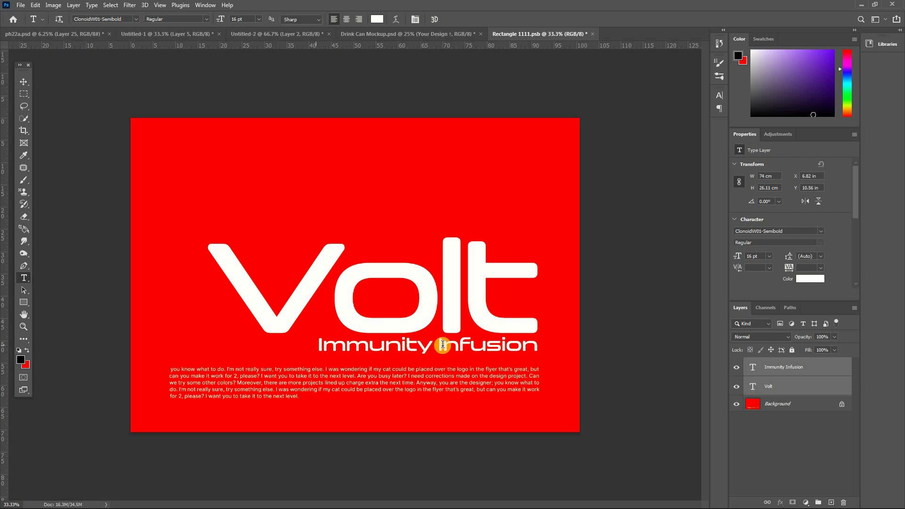
Set the tracking of the letter V in the Volt text to -120.
{"action": "left_click", "coordinate": [348, 282]}
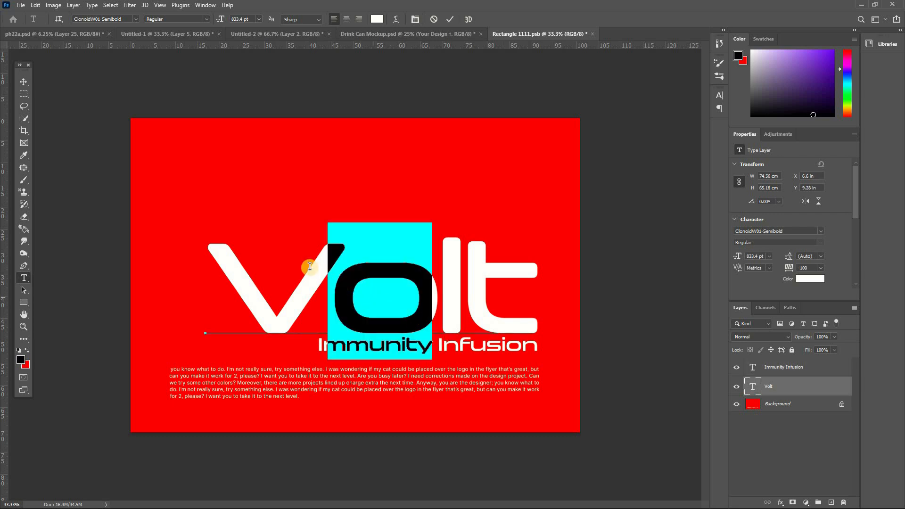
{"action": "left_click_drag", "start_coordinate": [237, 265], "coordinate": [375, 272]}
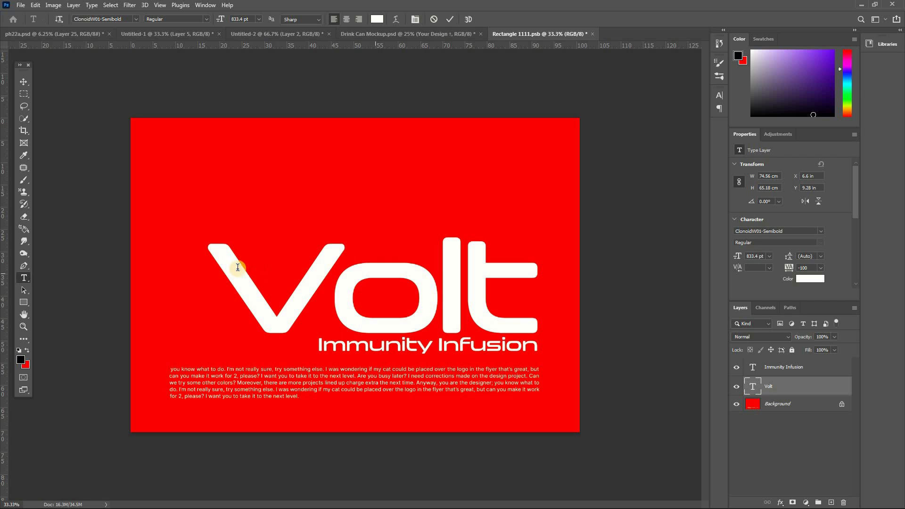
{"action": "left_click_drag", "start_coordinate": [238, 267], "coordinate": [368, 275]}
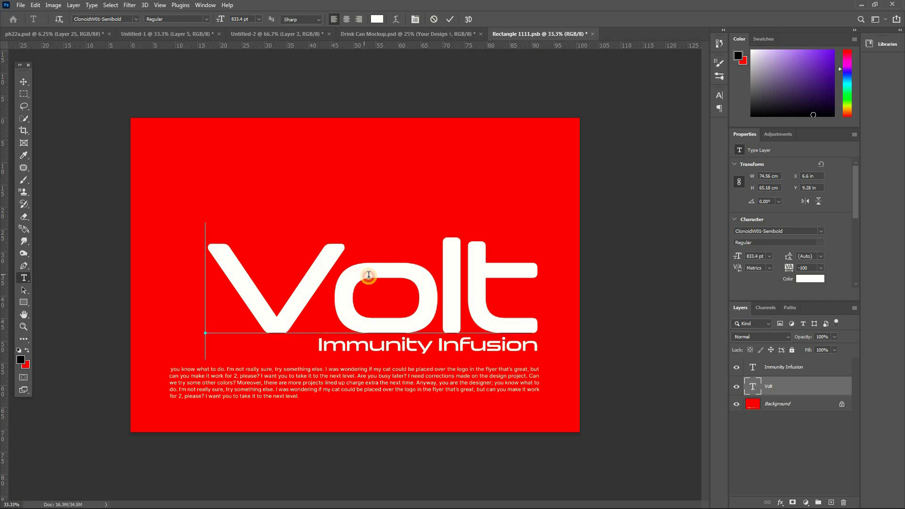
{"action": "key", "text": "shift+Left"}
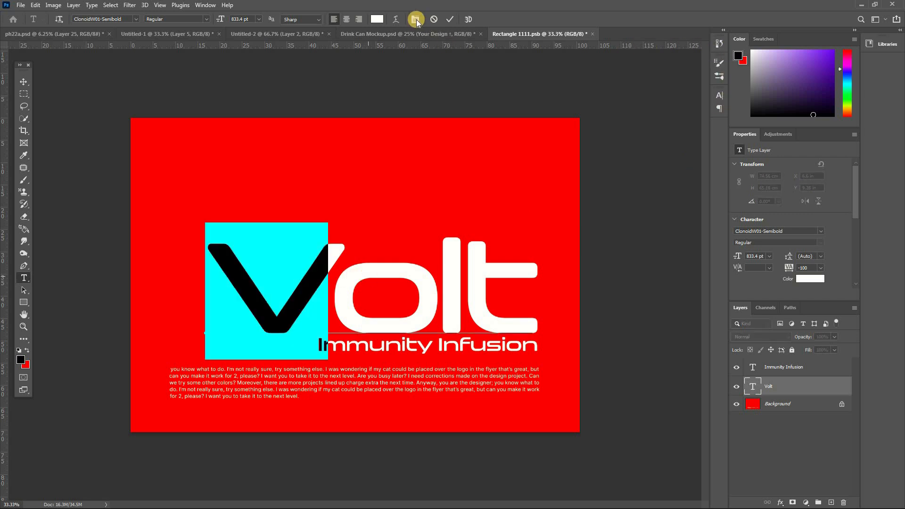
{"action": "key", "text": "ctrl+t"}
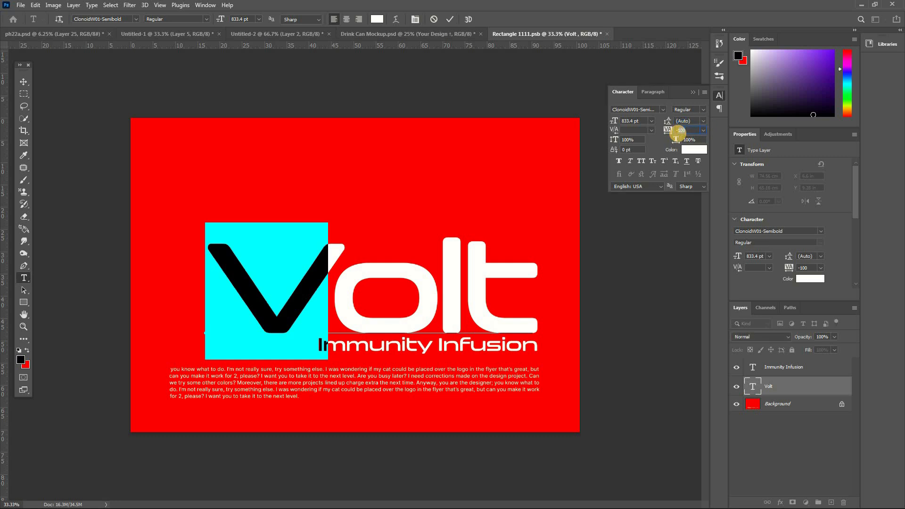
{"action": "left_click_drag", "start_coordinate": [679, 135], "coordinate": [680, 134]}
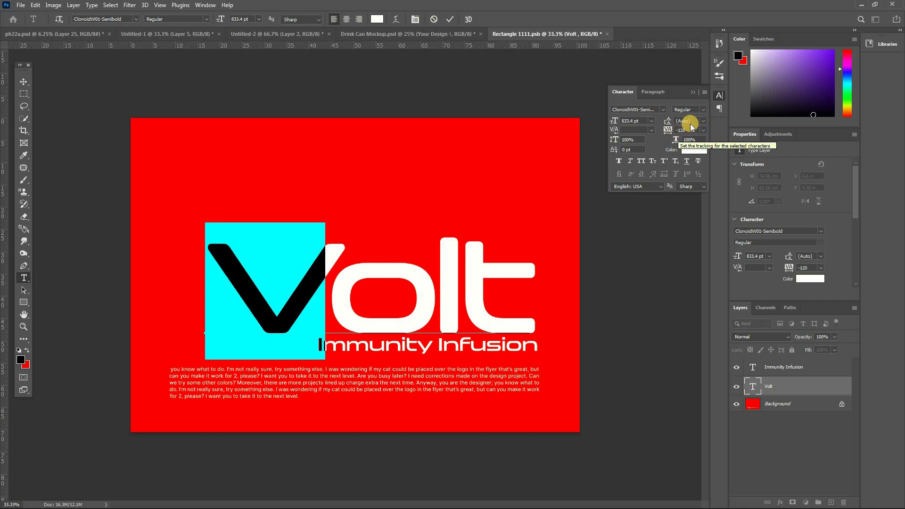
{"action": "left_click", "coordinate": [694, 94]}
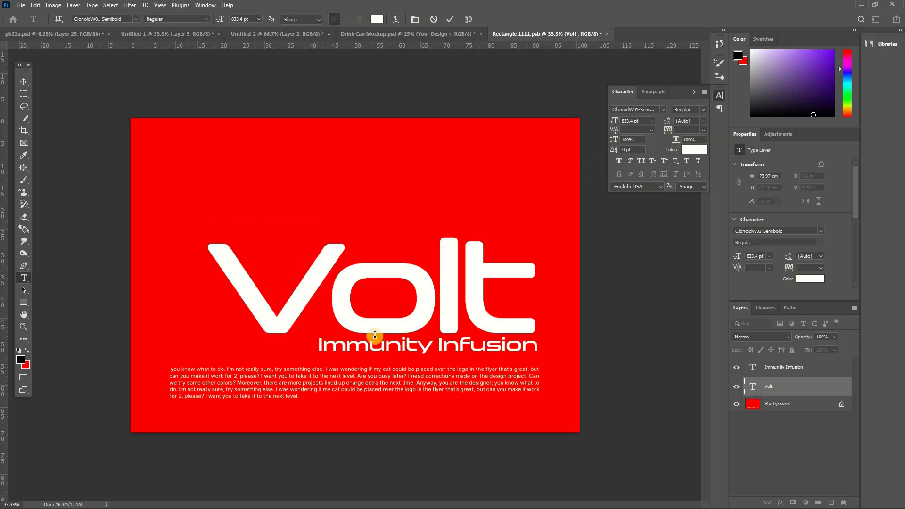
{"action": "left_click", "coordinate": [329, 347]}
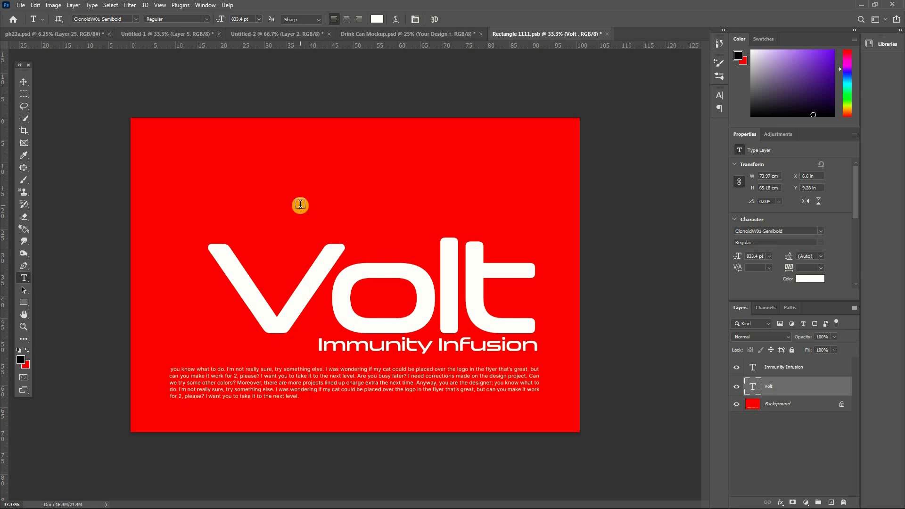
Paste the lightning bolt image onto a new layer and remove its white background with the Background Eraser.
{"action": "key", "text": "ctrl+shift+alt+n"}
{"action": "key", "text": "ctrl+v"}
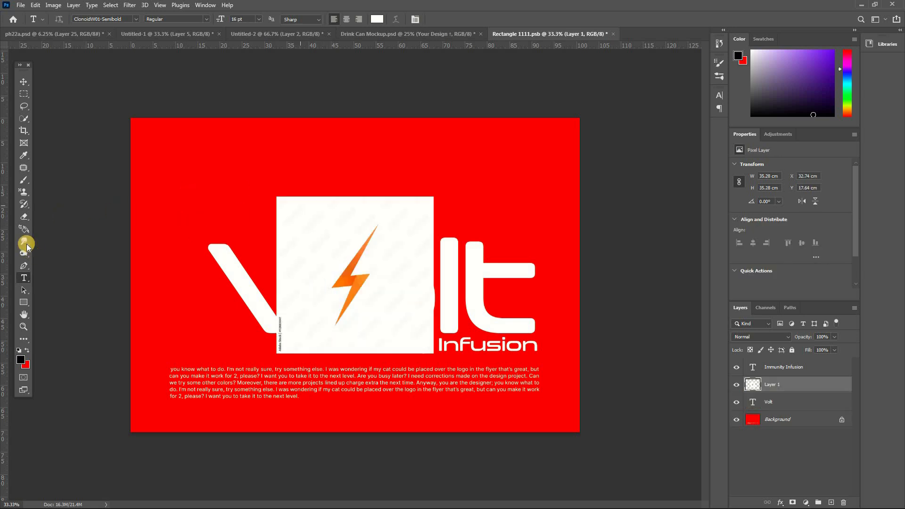
{"action": "right_click", "coordinate": [23, 216]}
{"action": "left_click", "coordinate": [61, 224]}
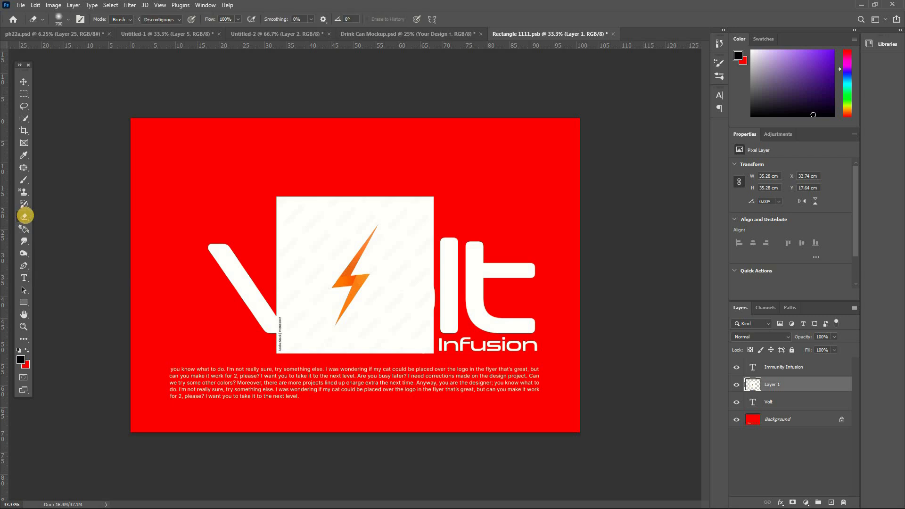
{"action": "right_click", "coordinate": [23, 217]}
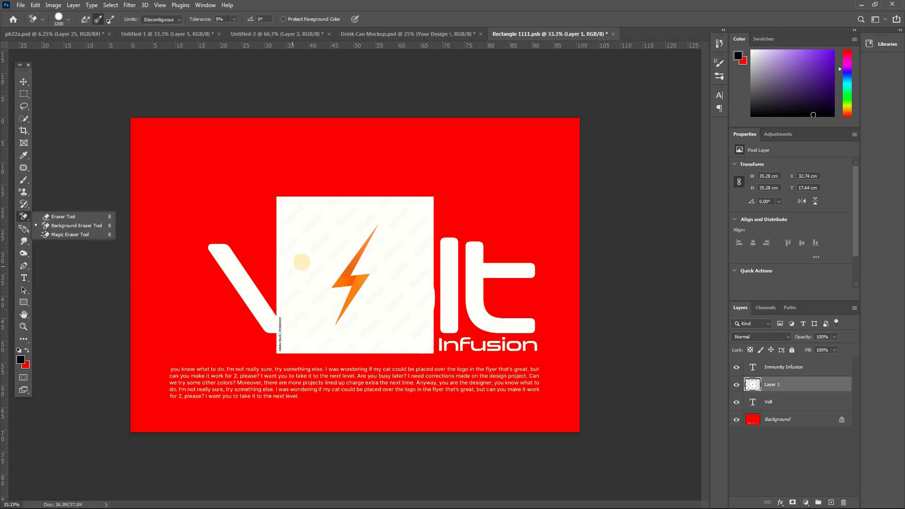
{"action": "left_click", "coordinate": [302, 262]}
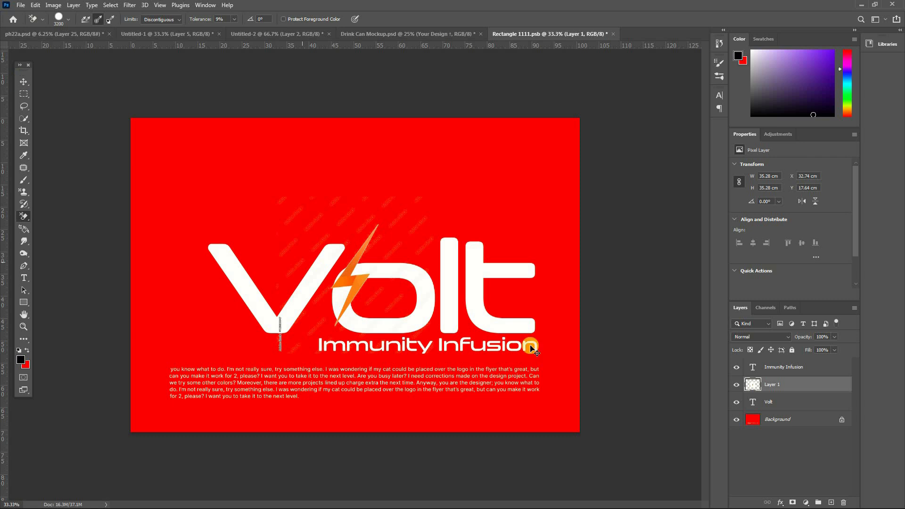
Enlarge the lightning bolt to about 160% and move it over the letter o of Volt.
{"action": "key", "text": "v"}
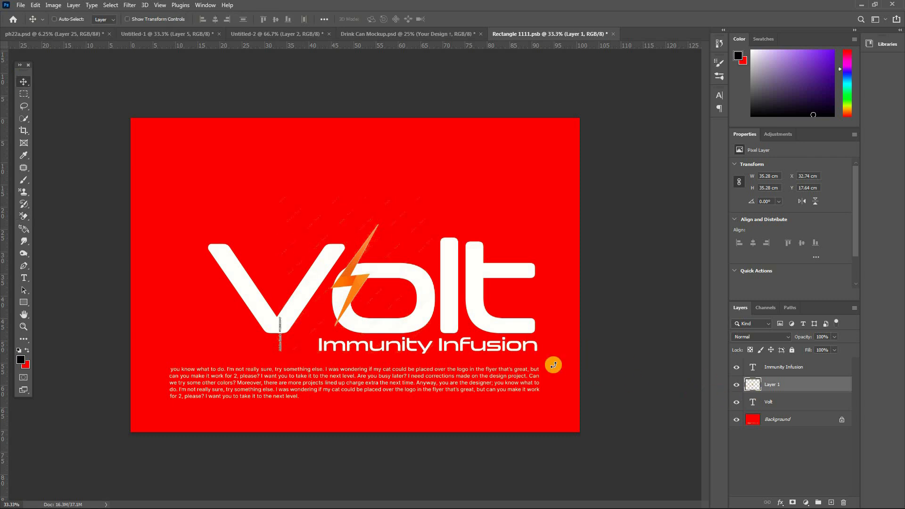
{"action": "key", "text": "ctrl+t"}
{"action": "key", "text": "ctrl+minus"}
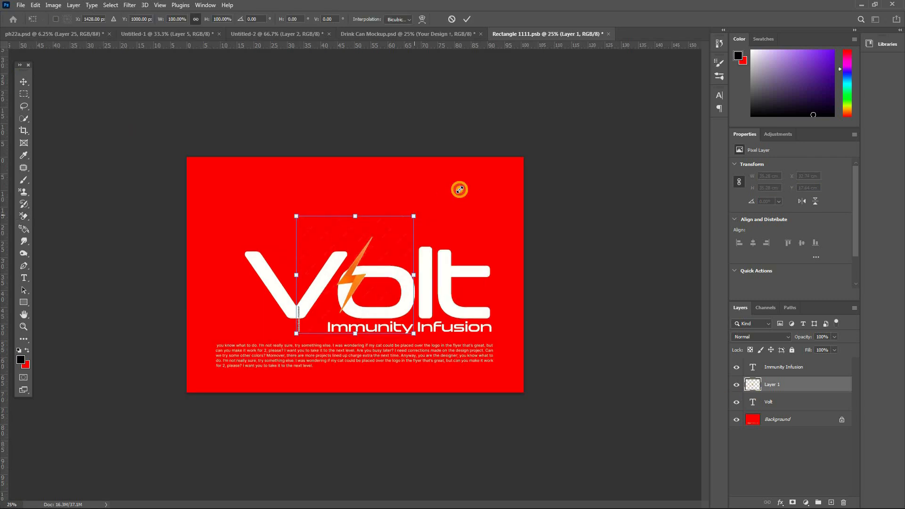
{"action": "left_click_drag", "start_coordinate": [415, 216], "coordinate": [460, 189]}
{"action": "left_click_drag", "start_coordinate": [357, 280], "coordinate": [386, 286]}
{"action": "key", "text": "Return"}
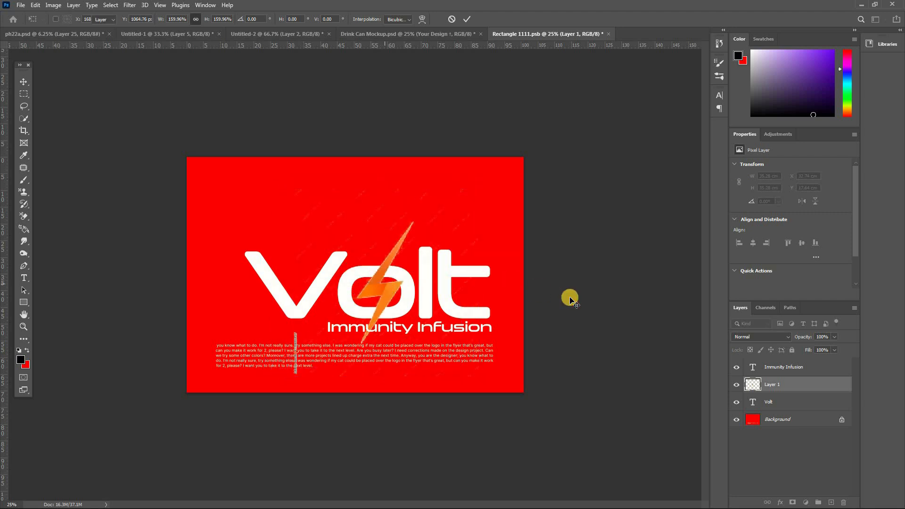
Turn the lightning bolt white with Hue/Saturation by setting Lightness to +100.
{"action": "key", "text": "ctrl+u"}
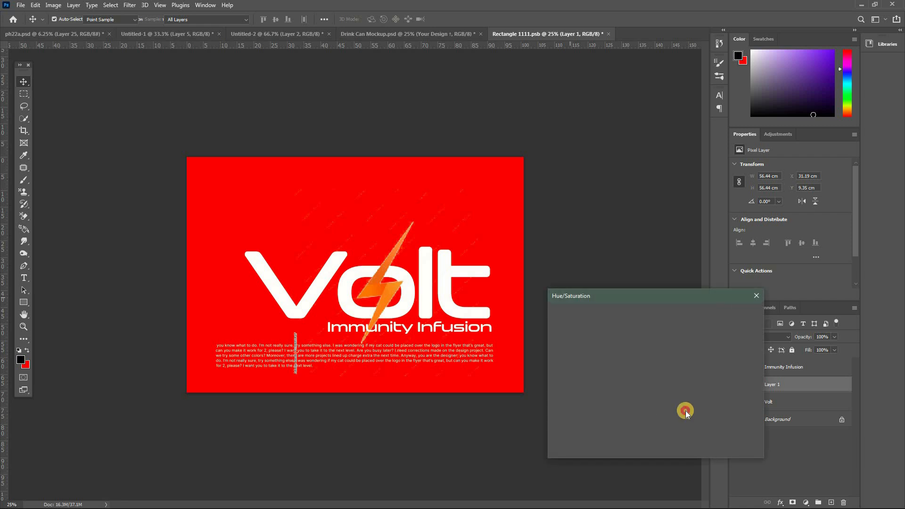
{"action": "left_click_drag", "start_coordinate": [634, 410], "coordinate": [714, 415]}
{"action": "left_click", "coordinate": [744, 315]}
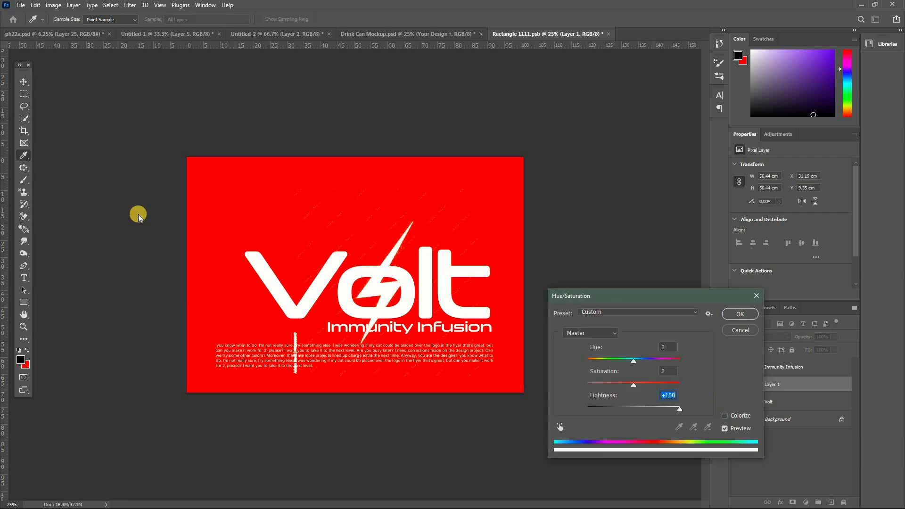
{"action": "key", "text": "Return"}
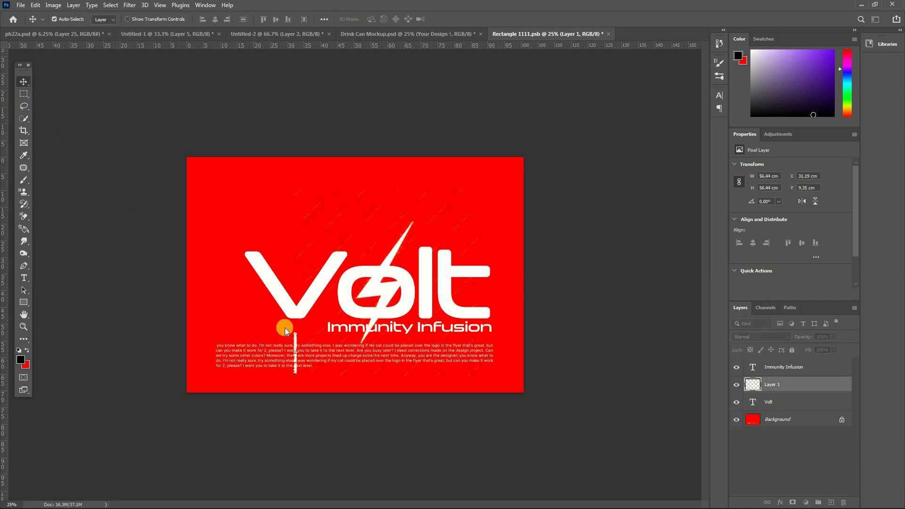
Select the leftover vertical watermark strip below the V with a rectangular marquee and delete it.
{"action": "key", "text": "m"}
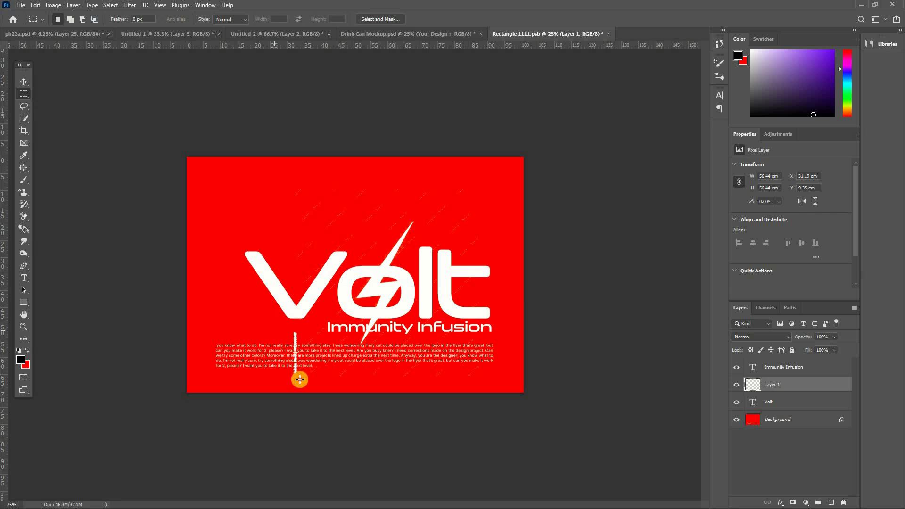
{"action": "left_click_drag", "start_coordinate": [286, 326], "coordinate": [301, 382]}
{"action": "left_click", "coordinate": [331, 382]}
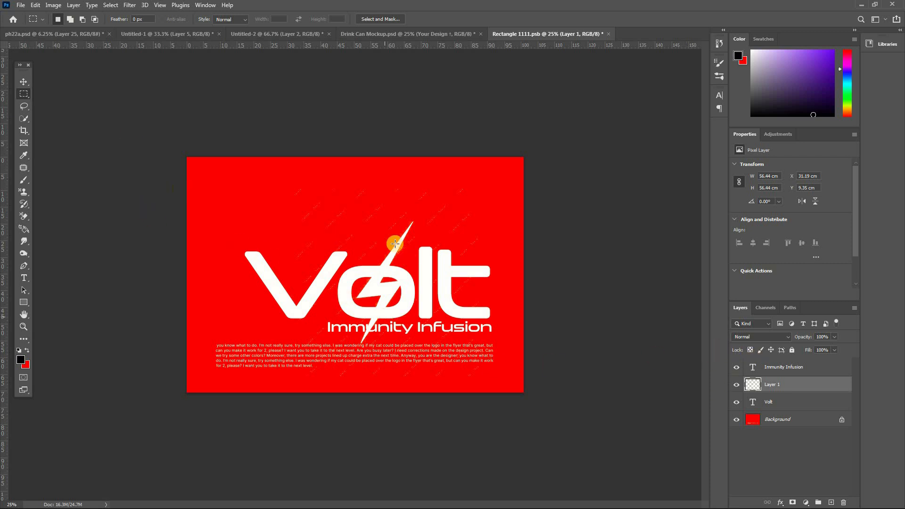
Marquee-select a rectangle about 29 by 57 cm around the lightning bolt and add a new layer above it.
{"action": "left_click_drag", "start_coordinate": [338, 190], "coordinate": [435, 378]}
{"action": "key", "text": "ctrl+shift+n"}
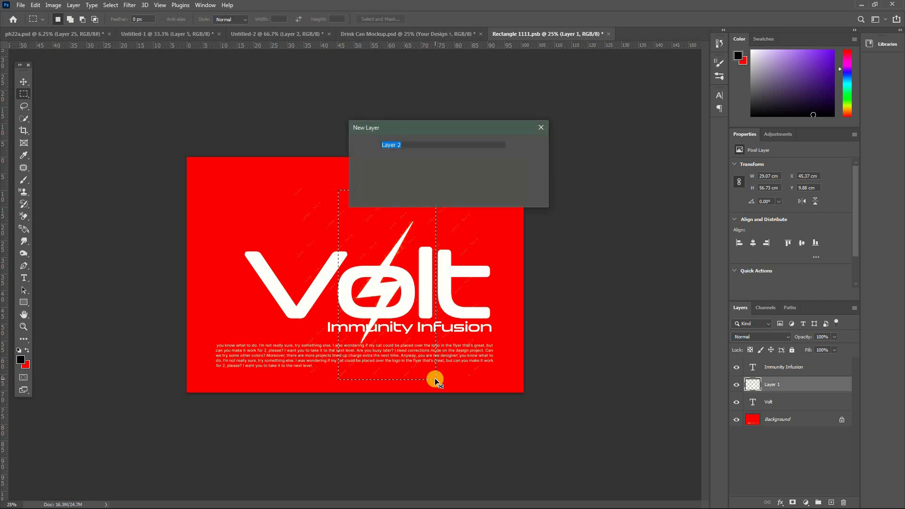
{"action": "key", "text": "Return"}
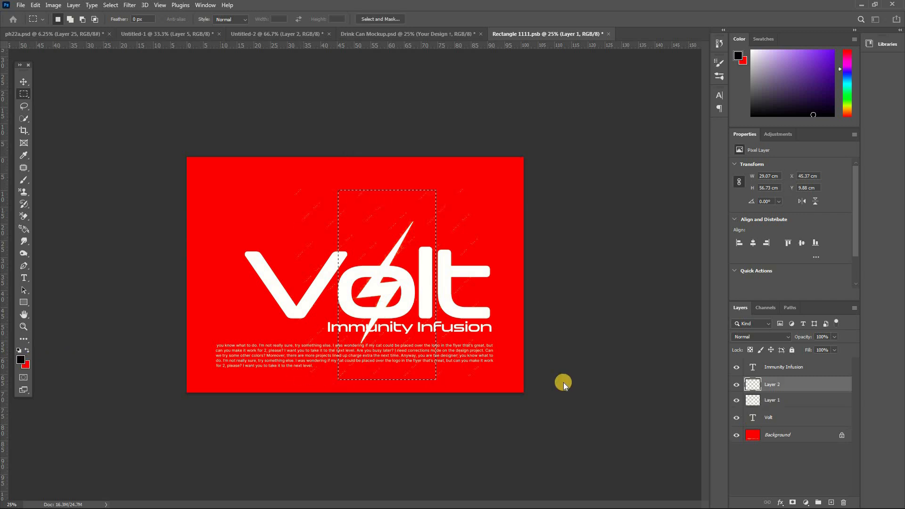
Fill the selection with orange background colour ff7e00 and clip the filled layer to the lightning bolt layer.
{"action": "key", "text": "n"}
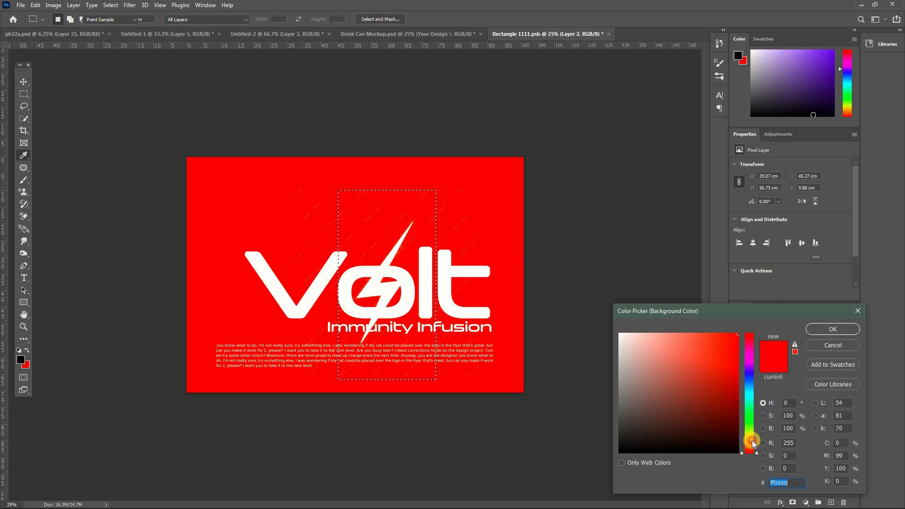
{"action": "type", "text": "ff7e00"}
{"action": "key", "text": "Return"}
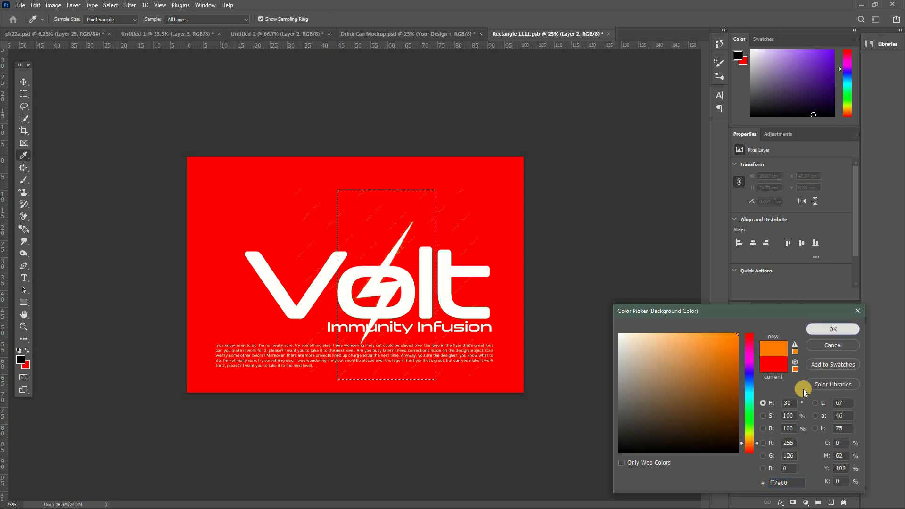
{"action": "key", "text": "m"}
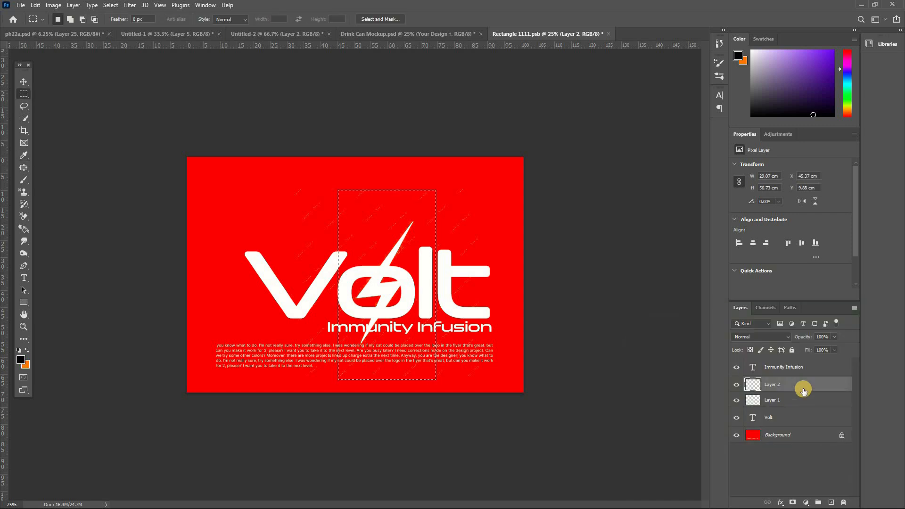
{"action": "key", "text": "ctrl+BackSpace"}
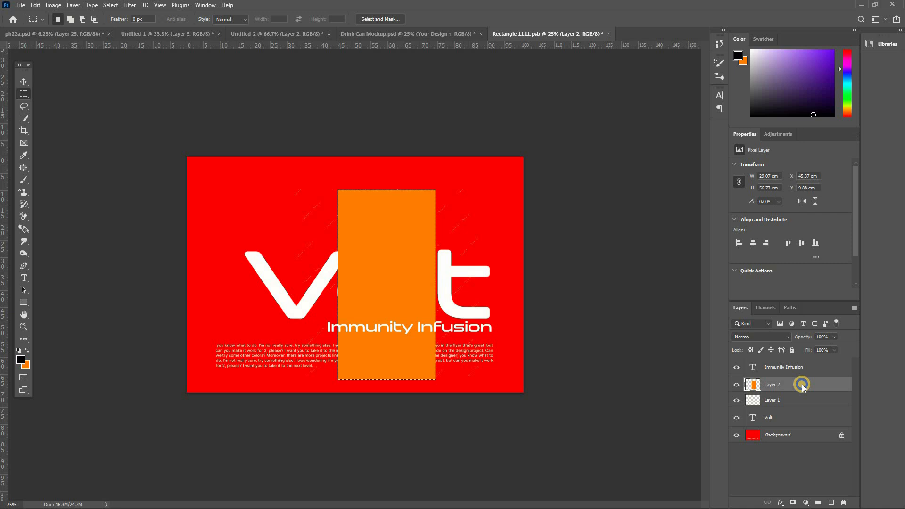
{"action": "right_click", "coordinate": [704, 289]}
{"action": "left_click", "coordinate": [703, 290]}
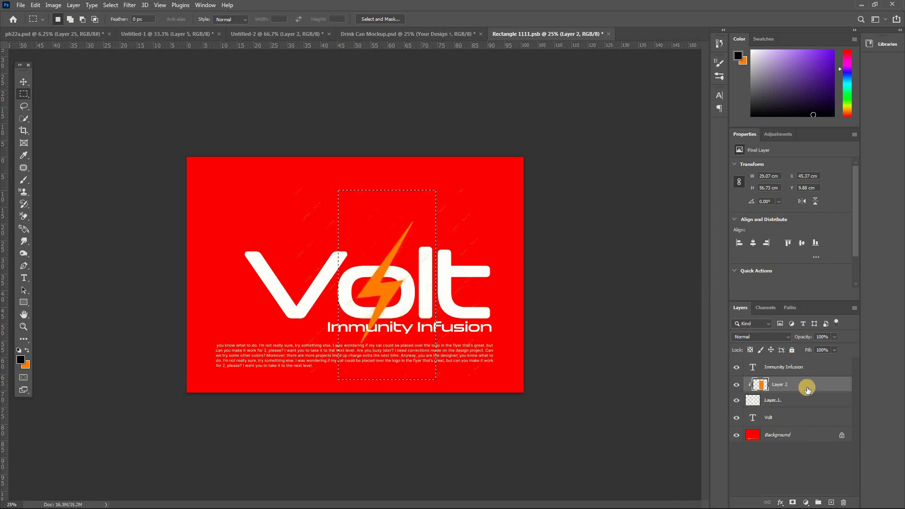
Adjust the orange layer with Hue/Saturation to Saturation +73 and Lightness +40, and remove the selection.
{"action": "key", "text": "ctrl+u"}
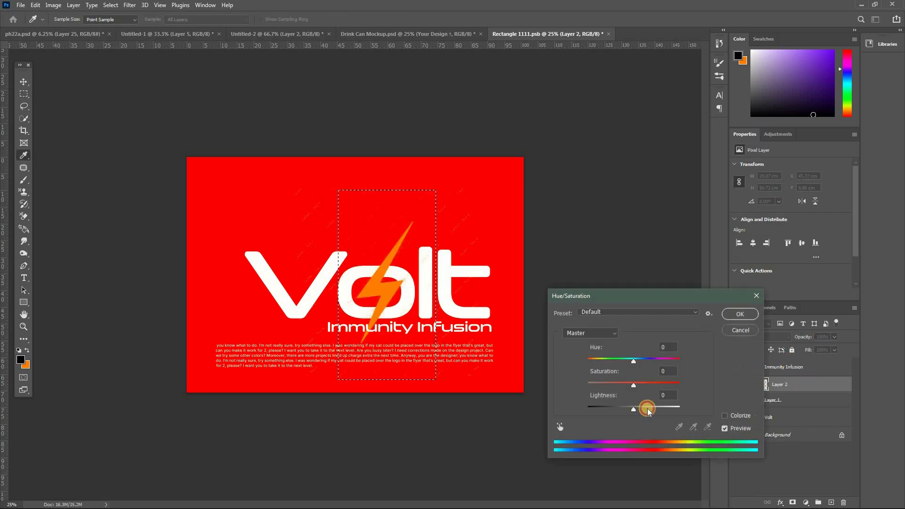
{"action": "left_click_drag", "start_coordinate": [648, 410], "coordinate": [655, 385]}
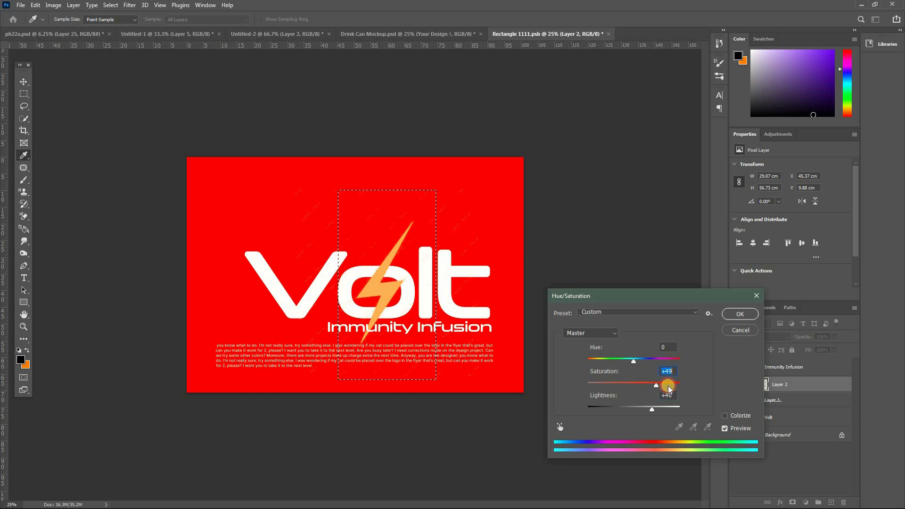
{"action": "left_click", "coordinate": [734, 318]}
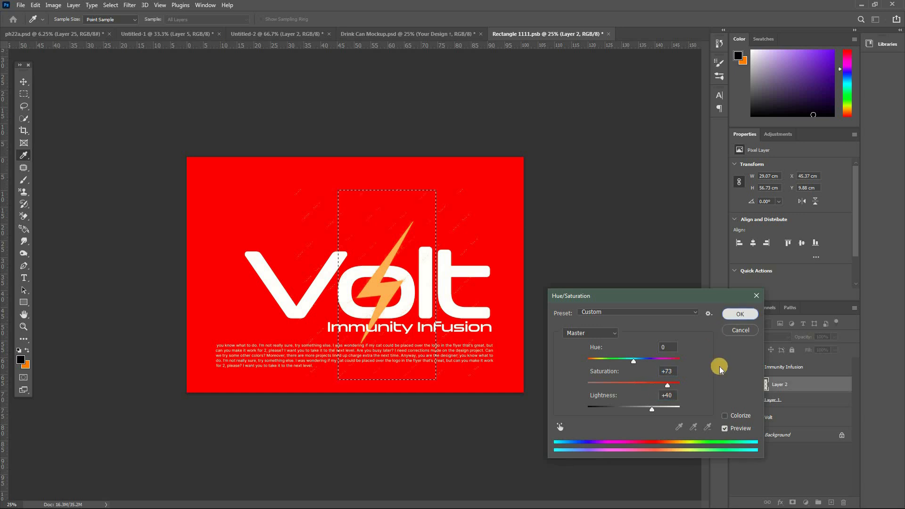
{"action": "key", "text": "ctrl+d"}
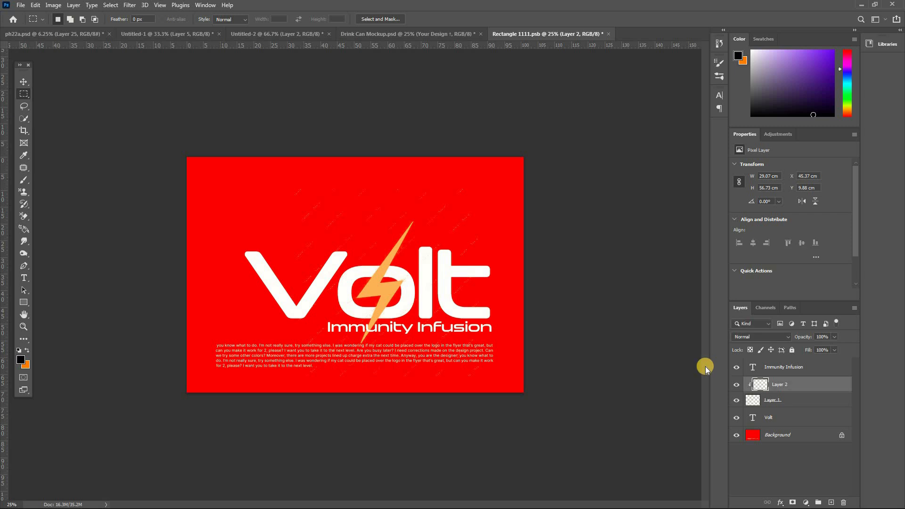
Boost the orange layer's Saturation to +88 with another Hue/Saturation adjustment.
{"action": "key", "text": "ctrl+u"}
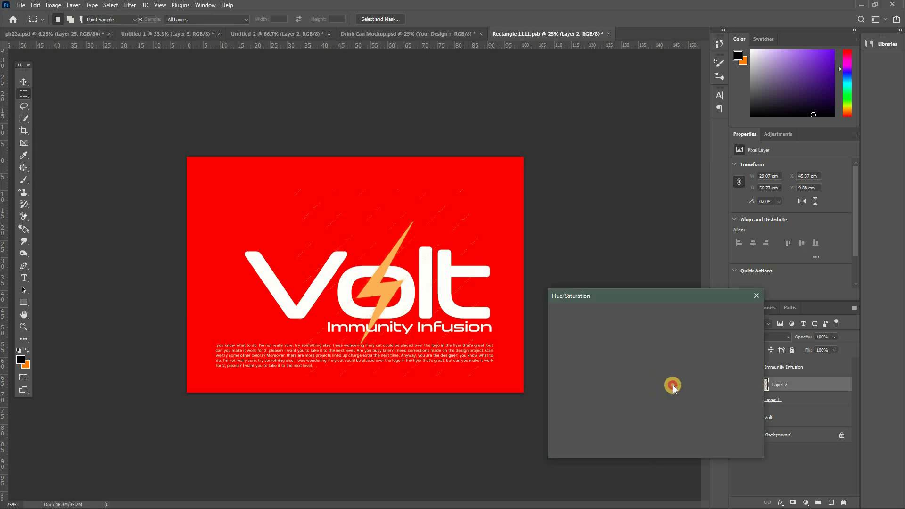
{"action": "mouse_move", "coordinate": [675, 387]}
{"action": "left_mouse_down"}
{"action": "mouse_move", "coordinate": [665, 383]}
{"action": "mouse_move", "coordinate": [674, 384]}
{"action": "left_mouse_up"}
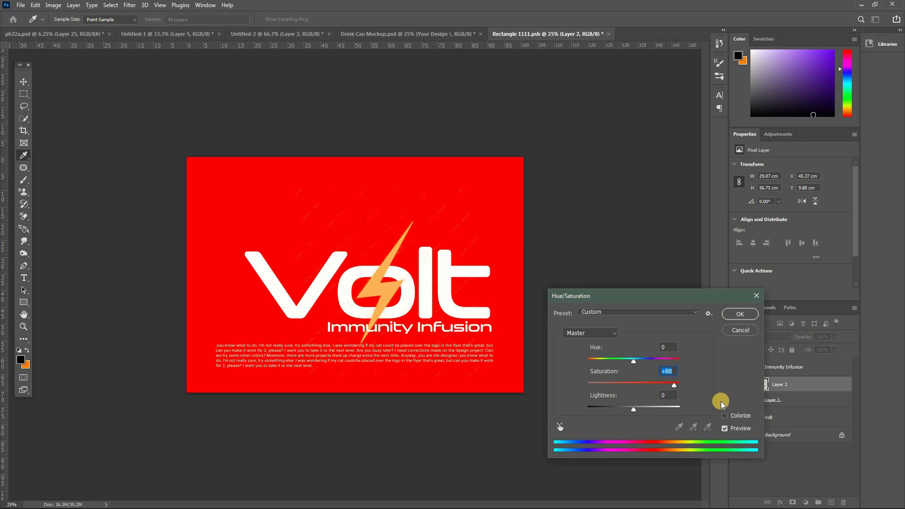
{"action": "key", "text": "Return"}
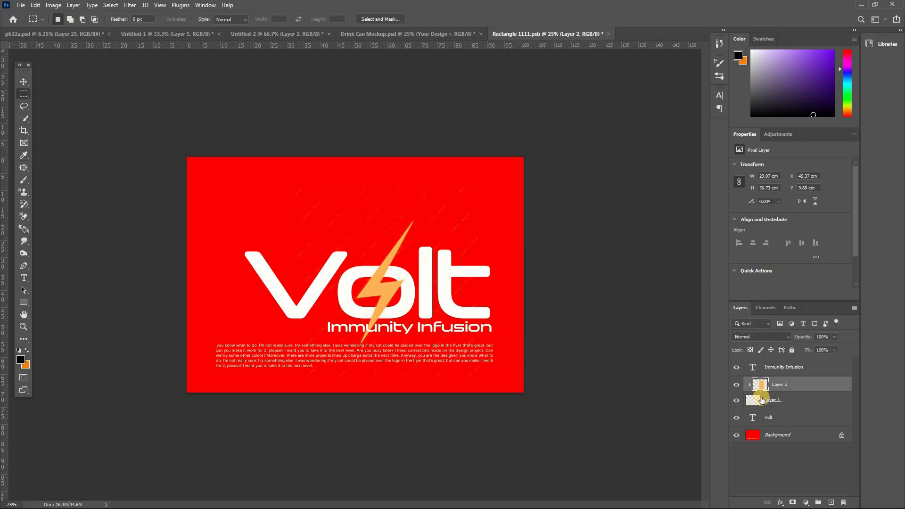
Adjust the lightning bolt's colour layer with Hue/Saturation to Hue +8, Saturation +100 and Lightness -18.
{"action": "key", "text": "ctrl+u"}
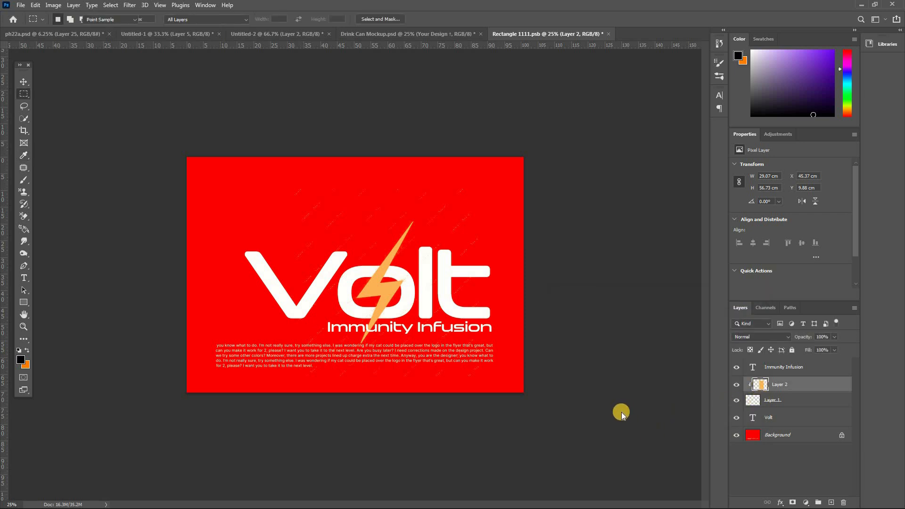
{"action": "left_click_drag", "start_coordinate": [633, 409], "coordinate": [687, 380]}
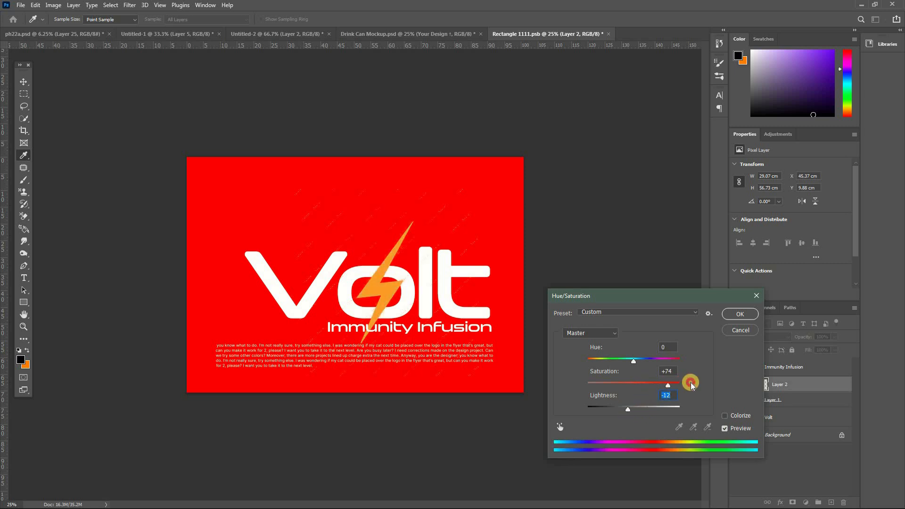
{"action": "mouse_move", "coordinate": [624, 362]}
{"action": "left_mouse_down"}
{"action": "mouse_move", "coordinate": [657, 363]}
{"action": "mouse_move", "coordinate": [647, 366]}
{"action": "mouse_move", "coordinate": [629, 413]}
{"action": "mouse_move", "coordinate": [639, 362]}
{"action": "left_mouse_up"}
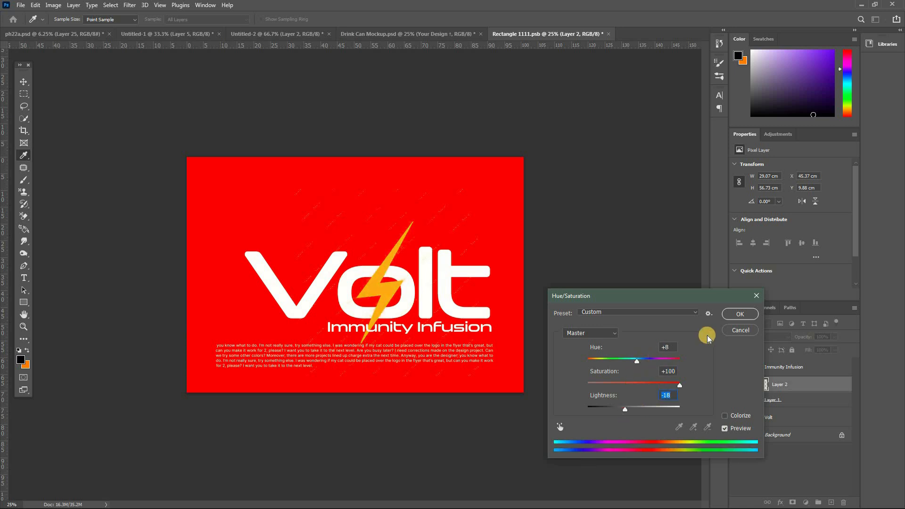
{"action": "left_click", "coordinate": [736, 316]}
Rotate the whole label canvas 90° counterclockwise.
{"action": "key", "text": "ctrl+minus"}
{"action": "key", "text": "ctrl+minus"}
{"action": "key", "text": "ctrl+minus"}
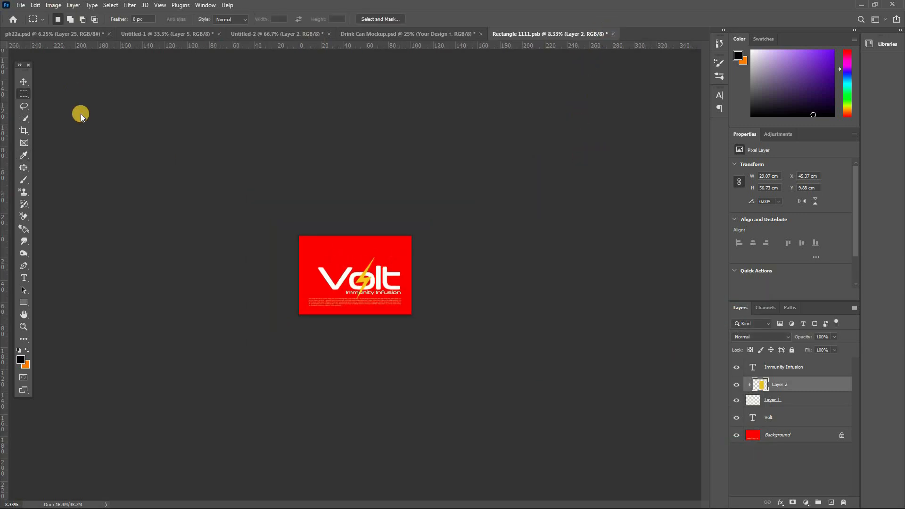
{"action": "left_click", "coordinate": [54, 5]}
{"action": "mouse_move", "coordinate": [86, 94]}
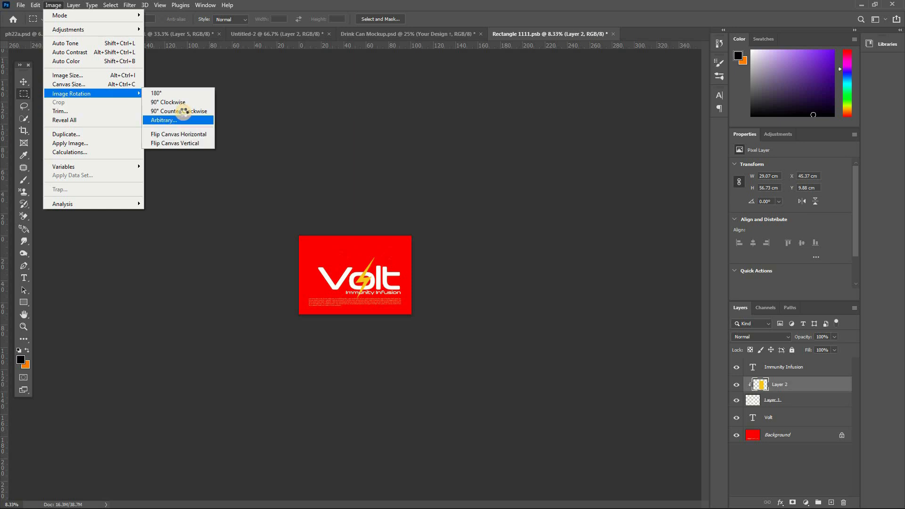
{"action": "left_click", "coordinate": [182, 112]}
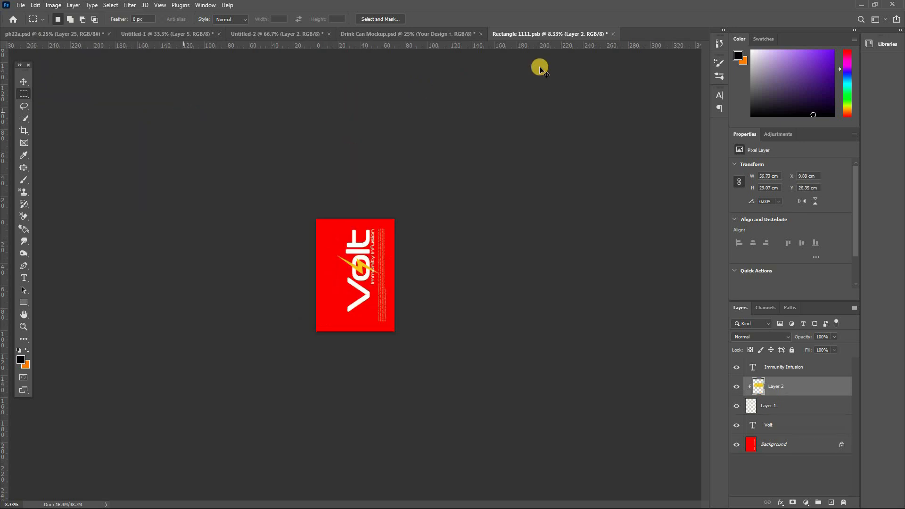
{"action": "key", "text": "ctrl+0"}
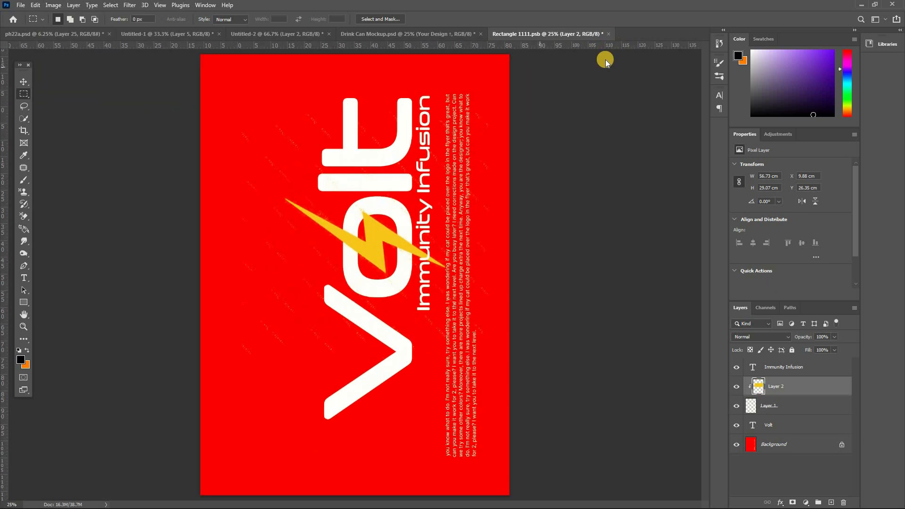
Save the rotated label into the drink can mockup's smart object and close the label document.
{"action": "key", "text": "ctrl+w"}
{"action": "left_click", "coordinate": [404, 195]}
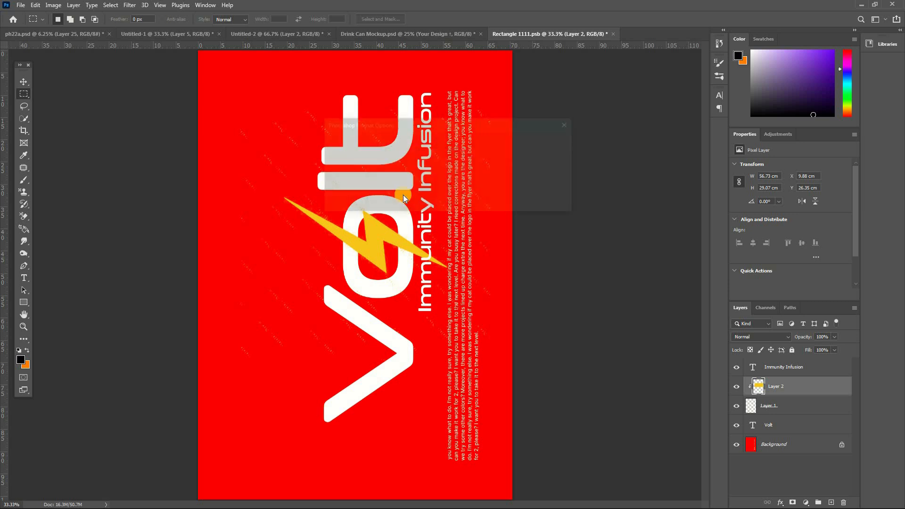
{"action": "left_click", "coordinate": [554, 145]}
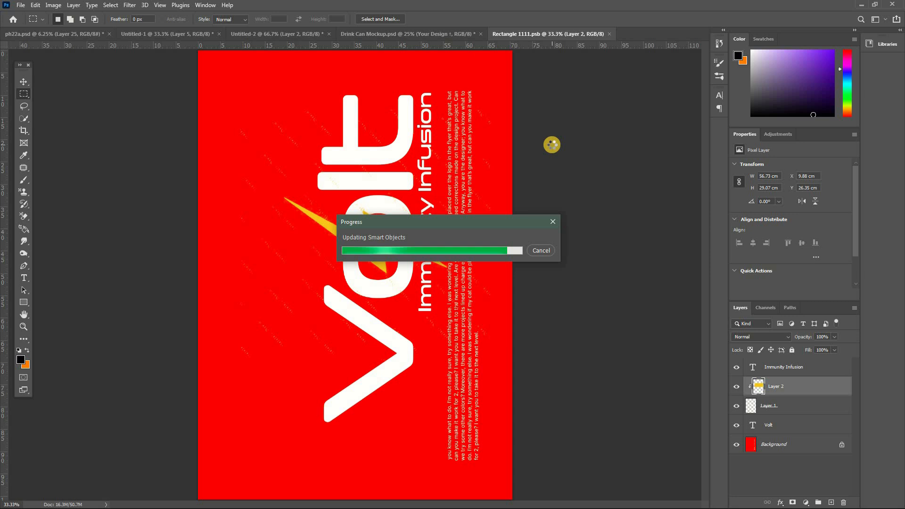
{"action": "key", "text": "ctrl+w"}
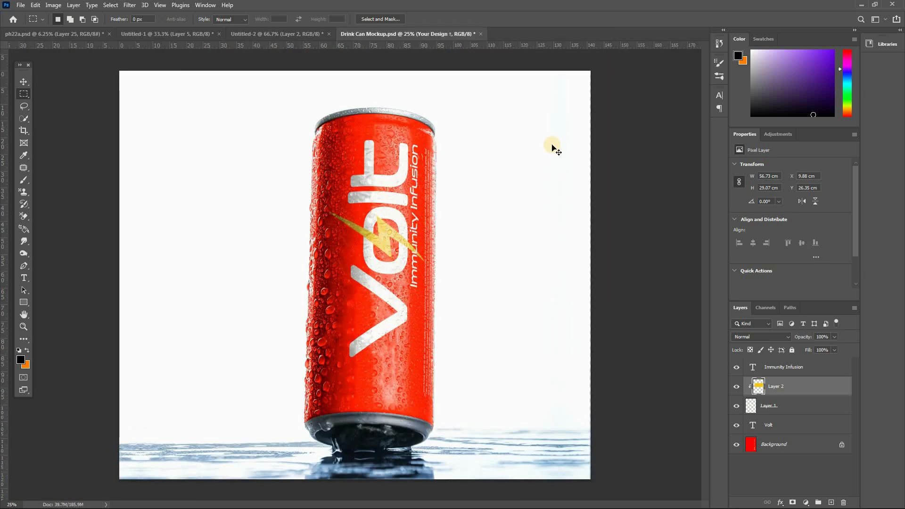
Step the can mockup's history forward through the pen anchor points tracing the can's outline.
{"action": "key", "text": "ctrl+minus"}
{"action": "key", "text": "ctrl+minus"}
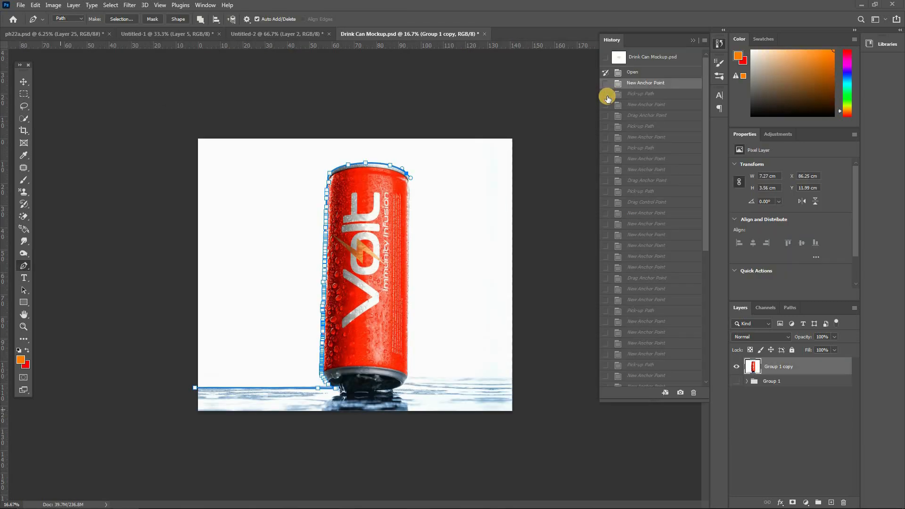
{"action": "left_click", "coordinate": [606, 105]}
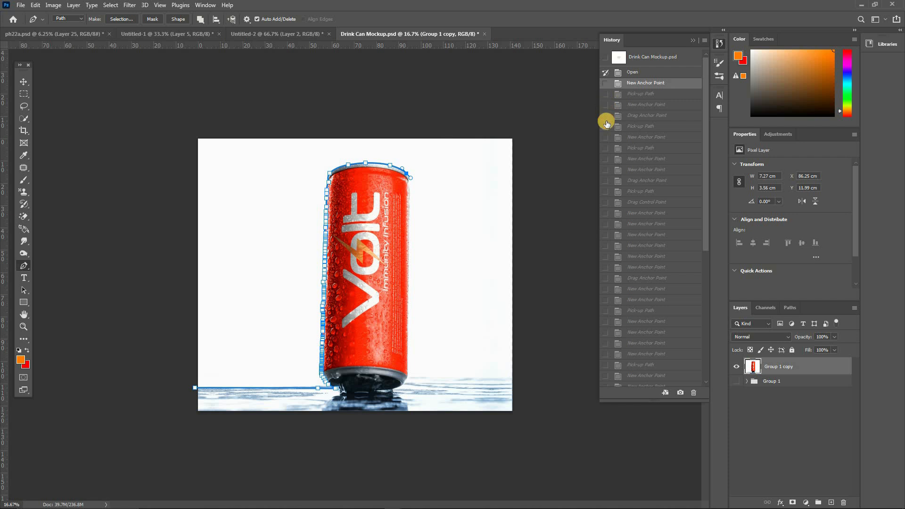
{"action": "left_click", "coordinate": [606, 116]}
{"action": "left_click", "coordinate": [631, 138]}
{"action": "left_click", "coordinate": [639, 178]}
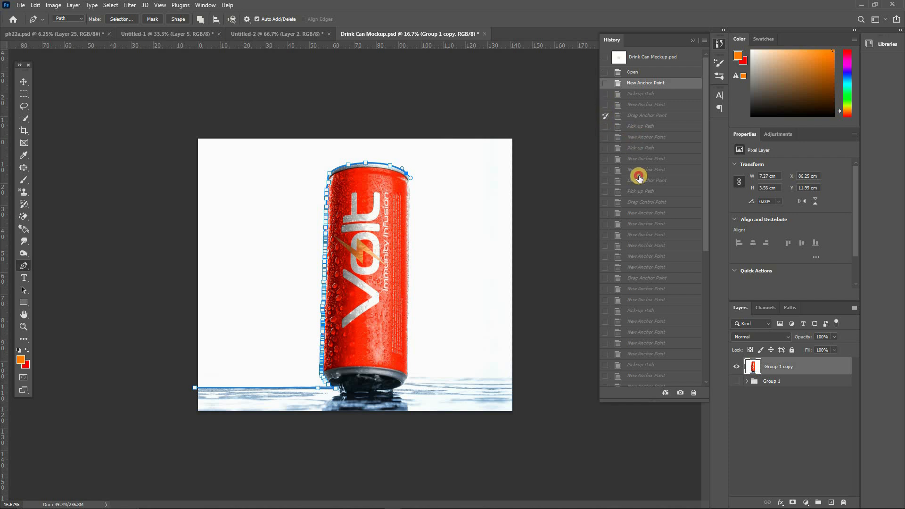
{"action": "left_click", "coordinate": [645, 237]}
{"action": "left_click", "coordinate": [640, 278]}
{"action": "left_click", "coordinate": [633, 310]}
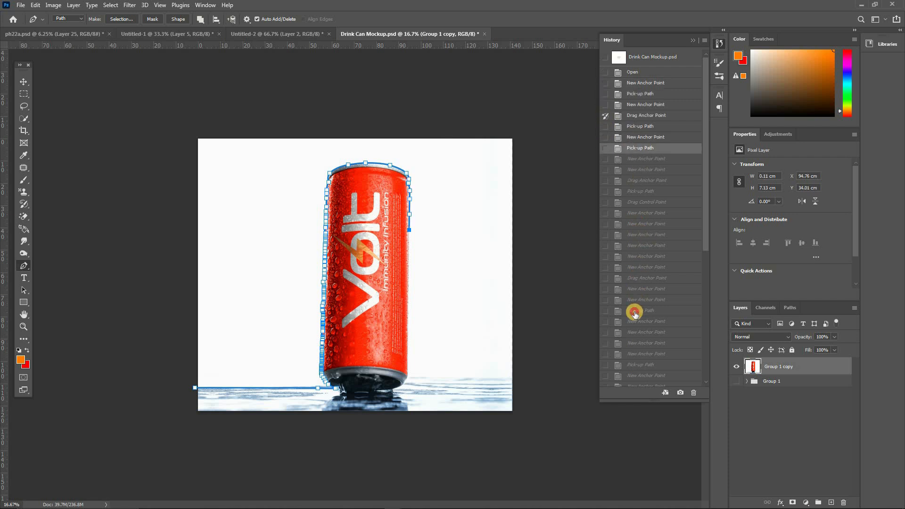
{"action": "left_click", "coordinate": [637, 355]}
{"action": "scroll", "coordinate": [646, 371], "scroll_direction": "down", "scroll_amount": 3}
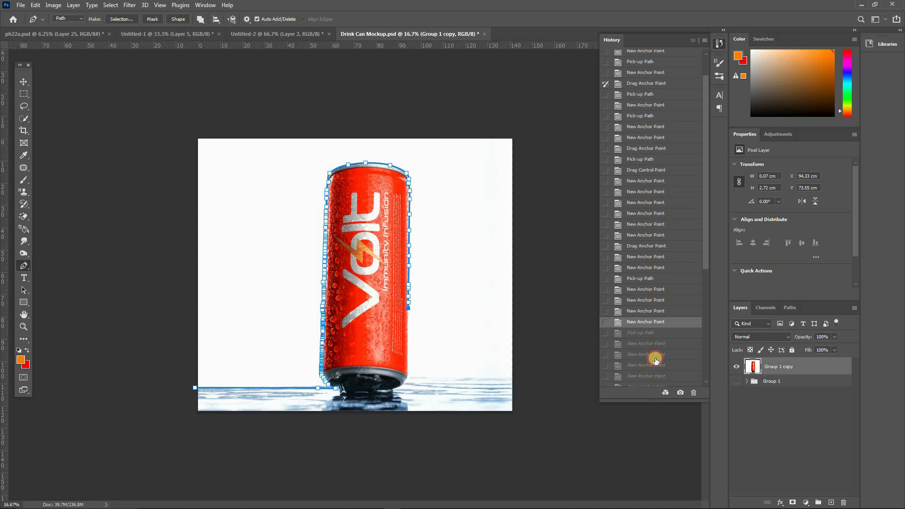
{"action": "left_click", "coordinate": [654, 361]}
{"action": "scroll", "coordinate": [653, 366], "scroll_direction": "down", "scroll_amount": 4}
{"action": "left_click", "coordinate": [654, 371]}
{"action": "scroll", "coordinate": [653, 364], "scroll_direction": "down", "scroll_amount": 4}
Advance the history through the path's selection, the layer via copy and the hiding of the original to isolate the can and water.
{"action": "left_click", "coordinate": [654, 361]}
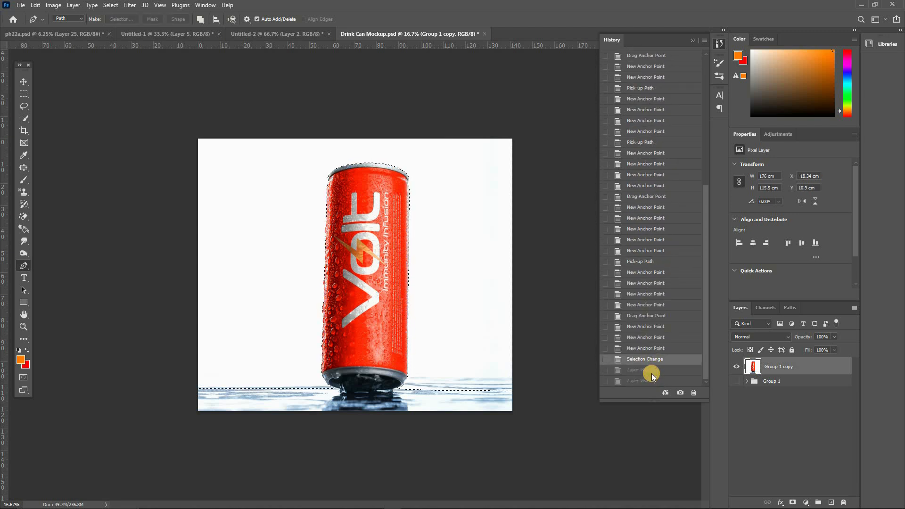
{"action": "left_click", "coordinate": [646, 370]}
{"action": "left_click", "coordinate": [649, 380]}
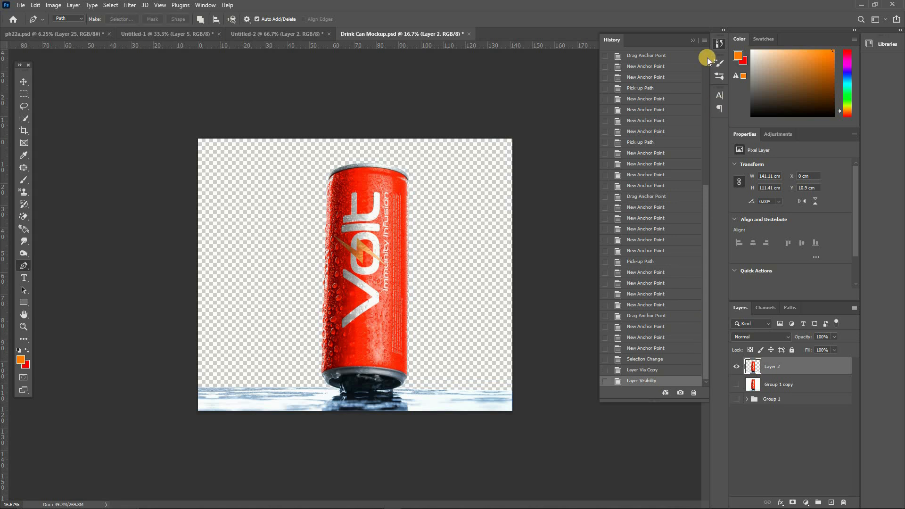
{"action": "left_click", "coordinate": [694, 40]}
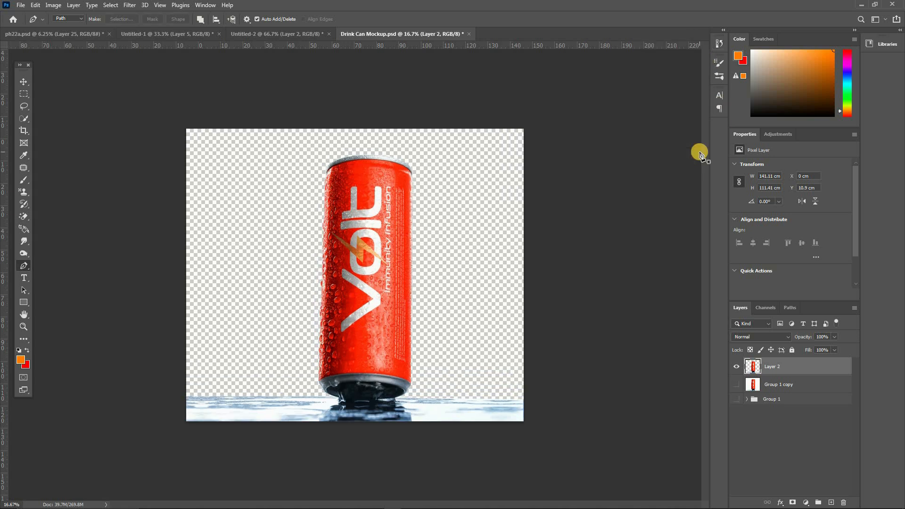
Add a new empty layer between the cut-out can layer and Group 1 copy.
{"action": "key", "text": "ctrl+plus"}
{"action": "key", "text": "ctrl+plus"}
{"action": "scroll", "coordinate": [771, 369], "scroll_direction": "down", "scroll_amount": 7}
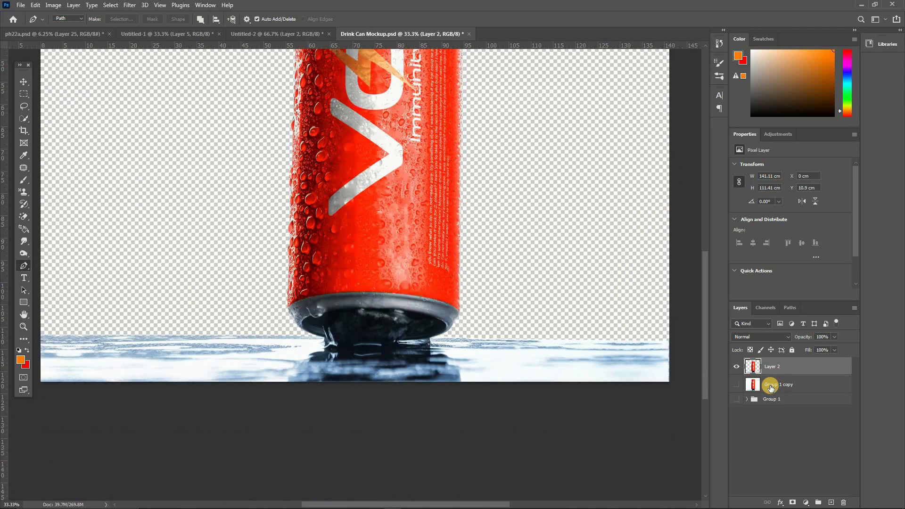
{"action": "left_click", "coordinate": [771, 386]}
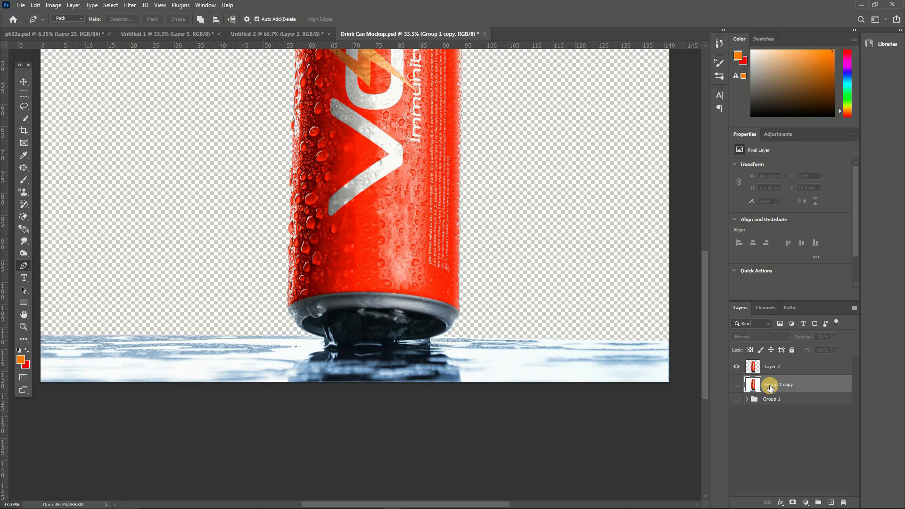
{"action": "key", "text": "ctrl+shift+n"}
{"action": "key", "text": "Return"}
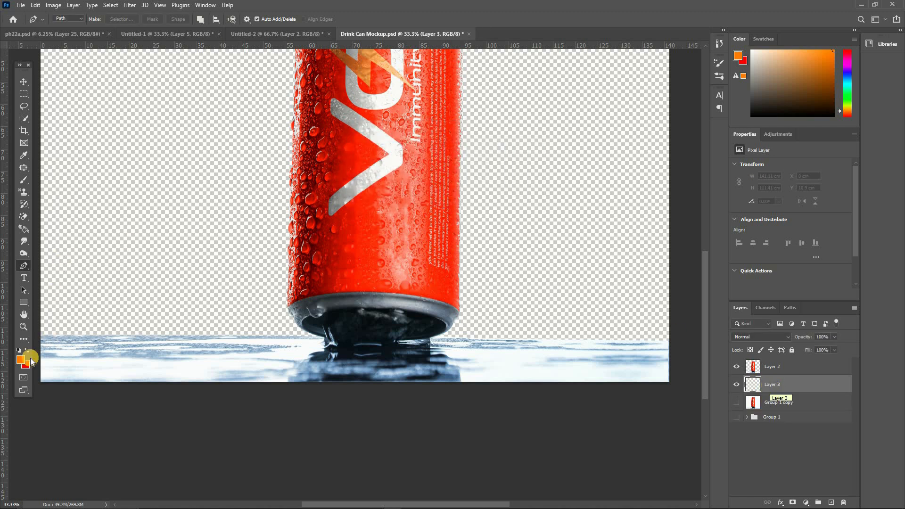
Set the background colour to dark brown 3b2a2a and fill the new layer with it.
{"action": "left_click", "coordinate": [28, 364]}
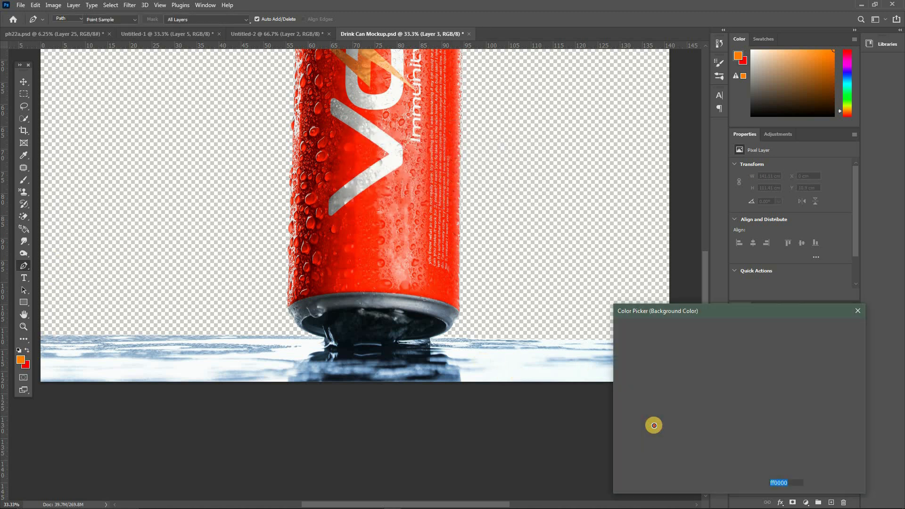
{"action": "left_click", "coordinate": [819, 327]}
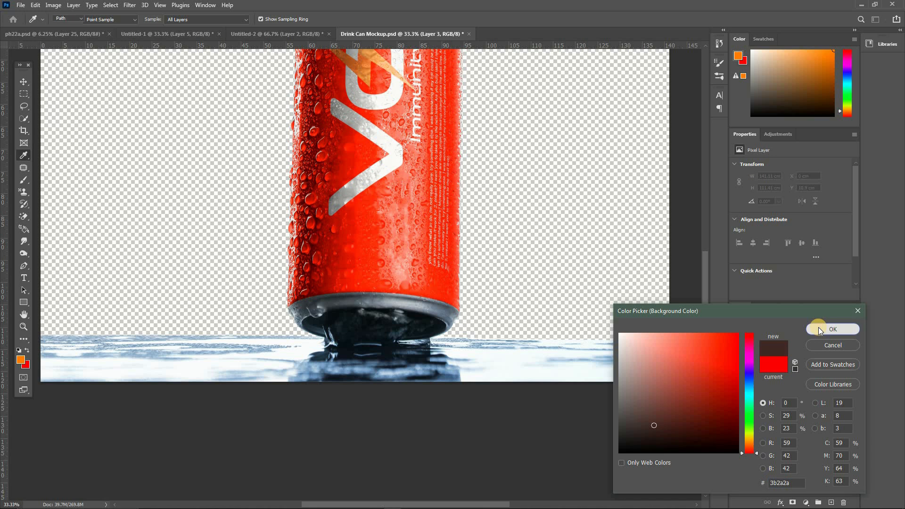
{"action": "key", "text": "ctrl+minus"}
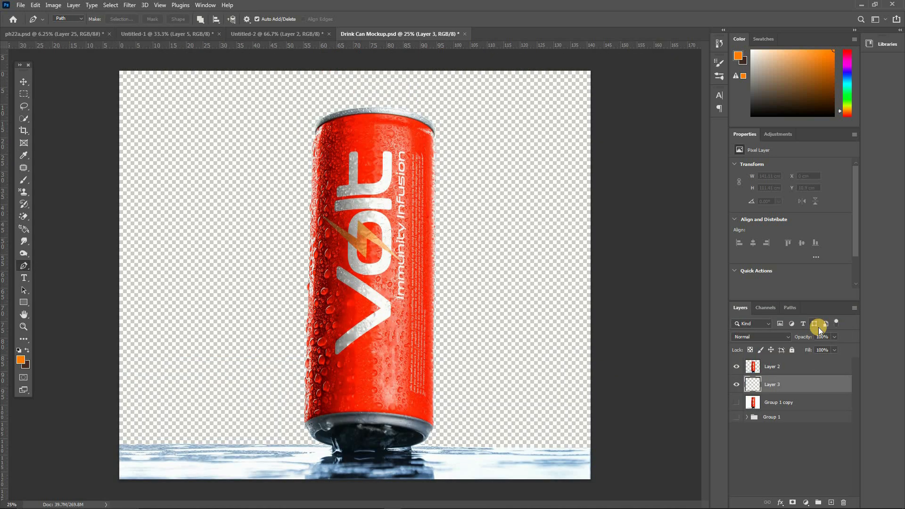
{"action": "key", "text": "ctrl+BackSpace"}
{"action": "key", "text": "ctrl+minus"}
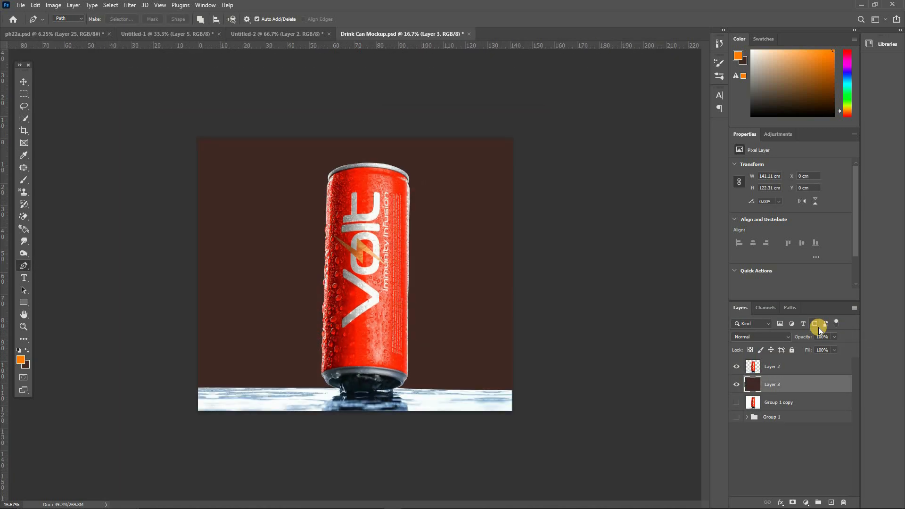
Hide the dark brown layer and sample the can's red as the foreground colour.
{"action": "key", "text": "ctrl+plus"}
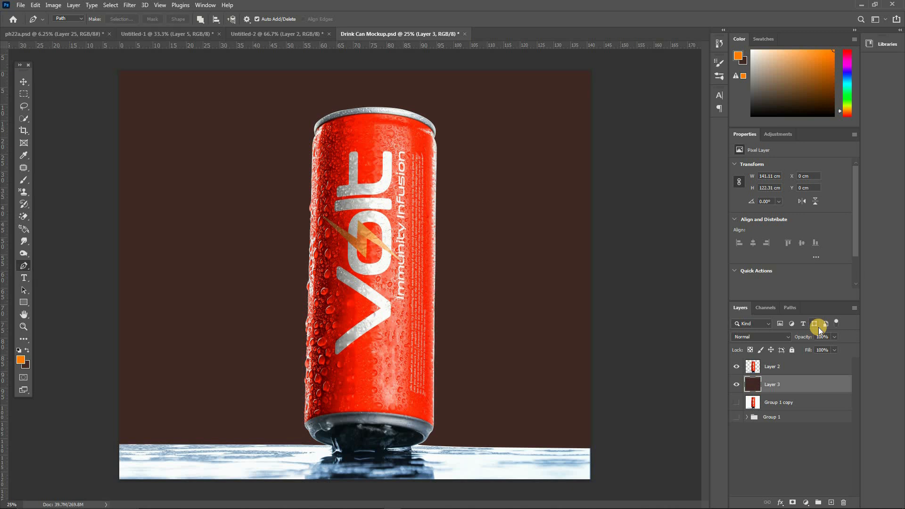
{"action": "key", "text": "ctrl+plus"}
{"action": "key", "text": "ctrl+minus"}
{"action": "left_click", "coordinate": [736, 384]}
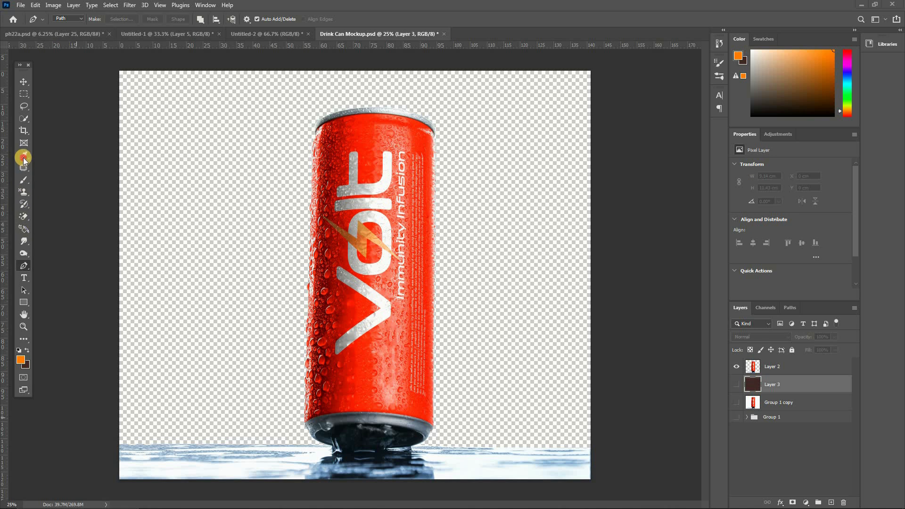
{"action": "key", "text": "i"}
{"action": "left_click", "coordinate": [364, 306]}
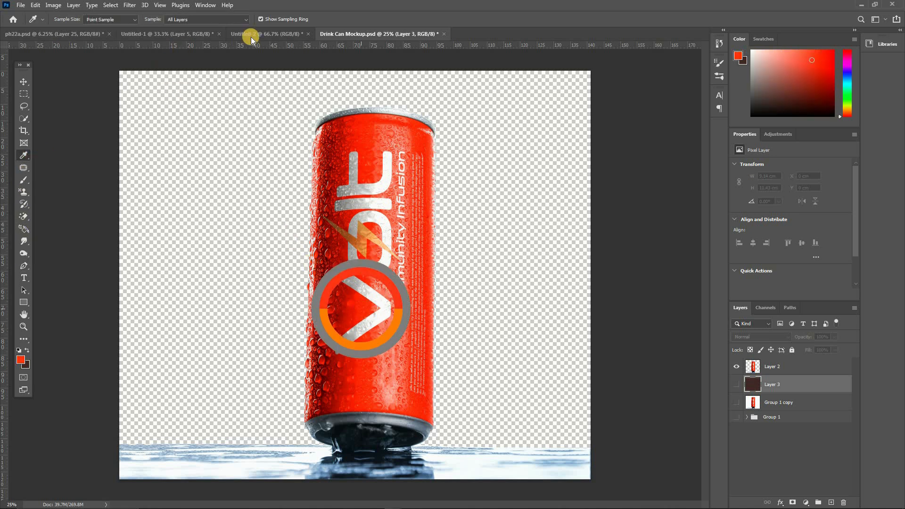
Create a new 1080 x 1350 px RGB document at 300 ppi with a white background.
{"action": "left_click", "coordinate": [28, 6]}
{"action": "left_click", "coordinate": [36, 17]}
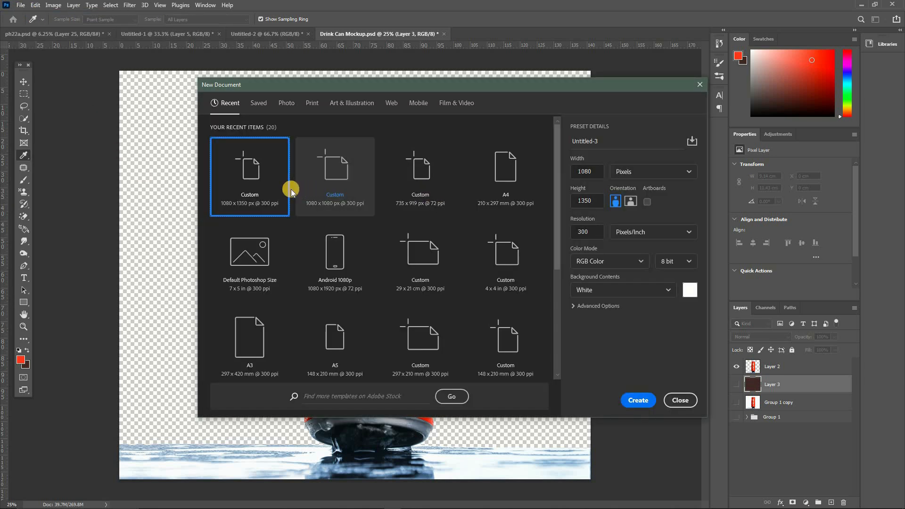
{"action": "left_click", "coordinate": [636, 401]}
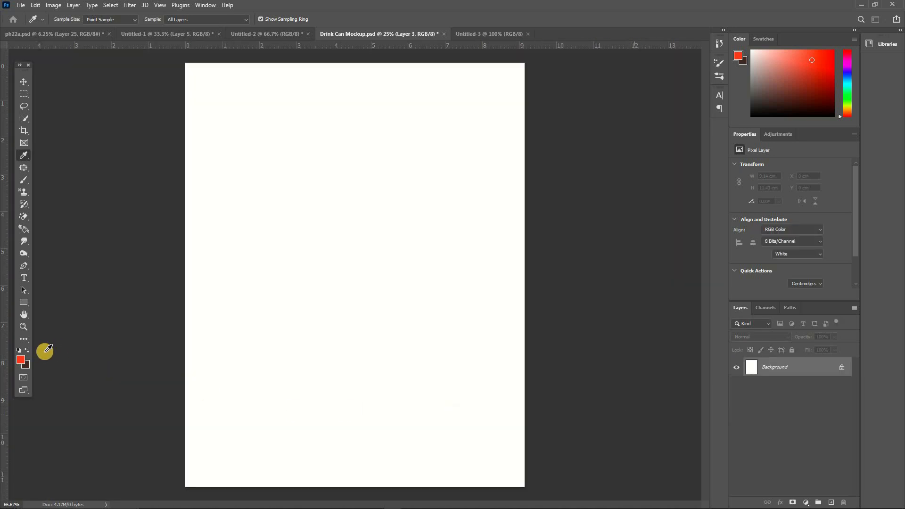
Set the background colour to near-black and fill the new document's background with it.
{"action": "left_click", "coordinate": [27, 365]}
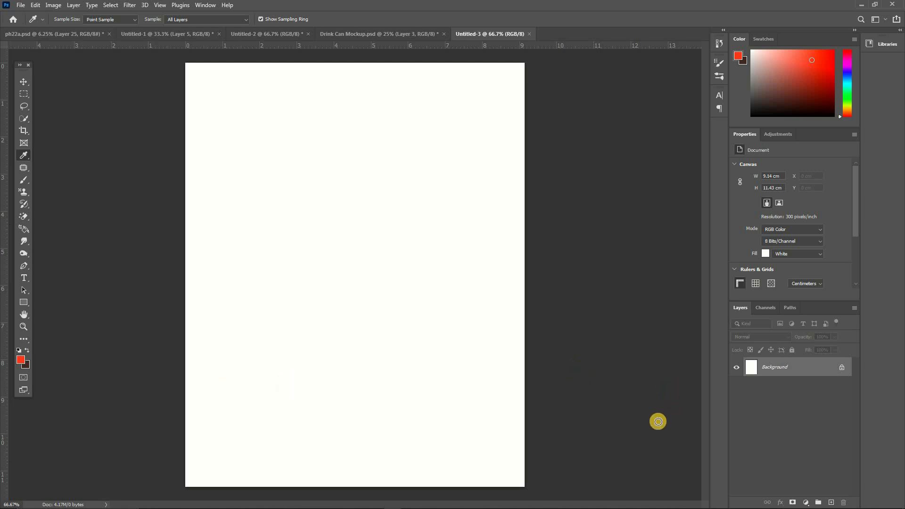
{"action": "left_click_drag", "start_coordinate": [646, 437], "coordinate": [617, 445]}
{"action": "left_click", "coordinate": [821, 329]}
{"action": "key", "text": "ctrl+BackSpace"}
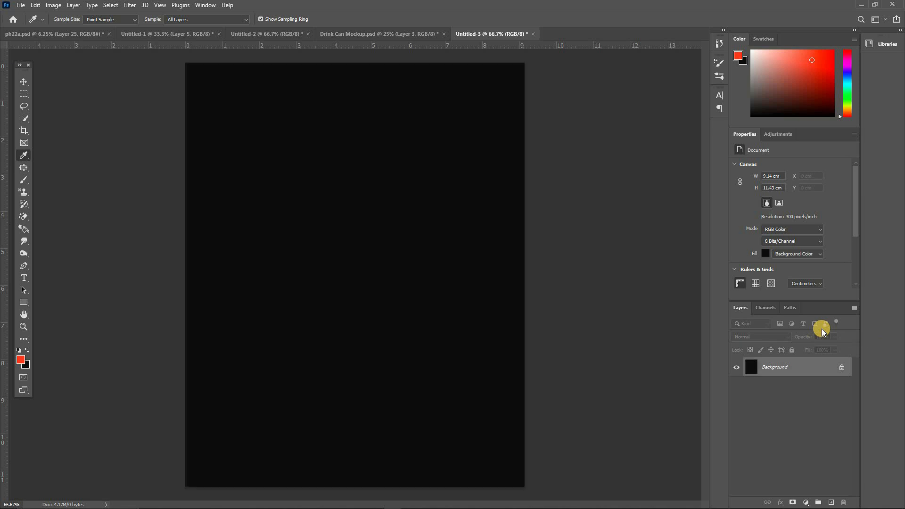
Add a new layer and paint a single soft red glow in the canvas centre with a 1300 px brush.
{"action": "key", "text": "ctrl+shift+n"}
{"action": "key", "text": "Return"}
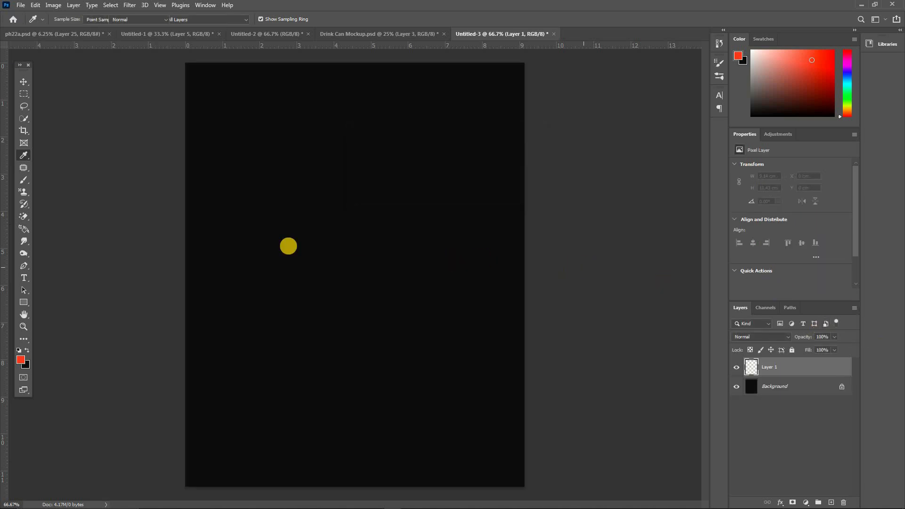
{"action": "key", "text": "b"}
{"action": "key", "text": "bracketleft"}
{"action": "key", "text": "bracketleft"}
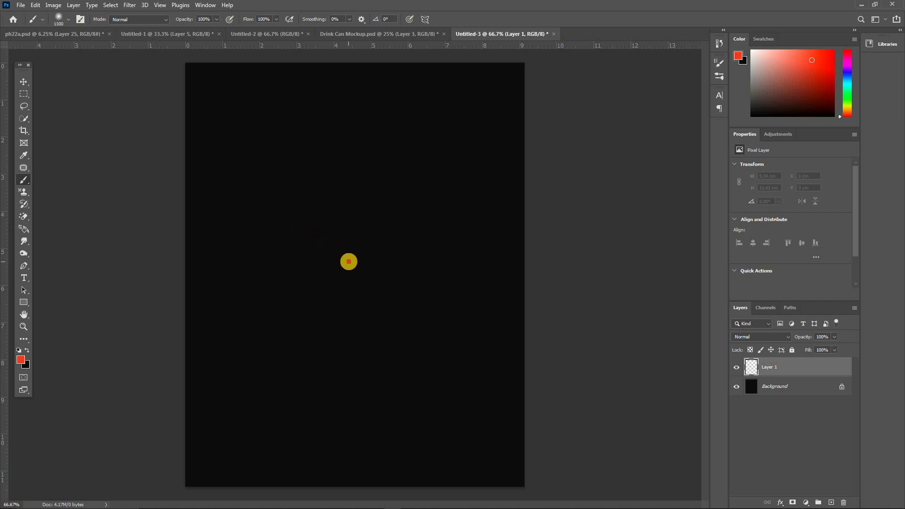
{"action": "left_click", "coordinate": [349, 262]}
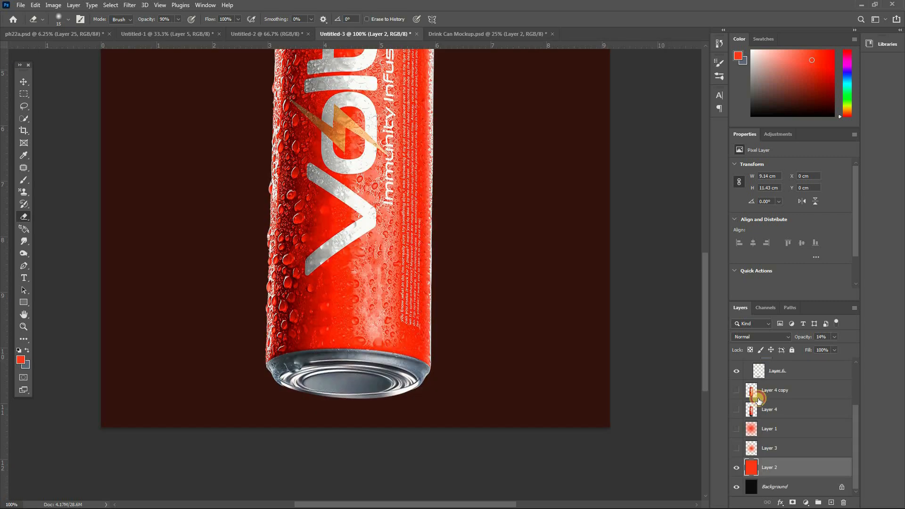
Select Layer 7 and touch up the can's lower rim on the side with the large droplets using the Eraser.
{"action": "scroll", "coordinate": [759, 391], "scroll_direction": "up", "scroll_amount": 1}
{"action": "left_click", "coordinate": [764, 382]}
{"action": "scroll", "coordinate": [766, 377], "scroll_direction": "up", "scroll_amount": 1}
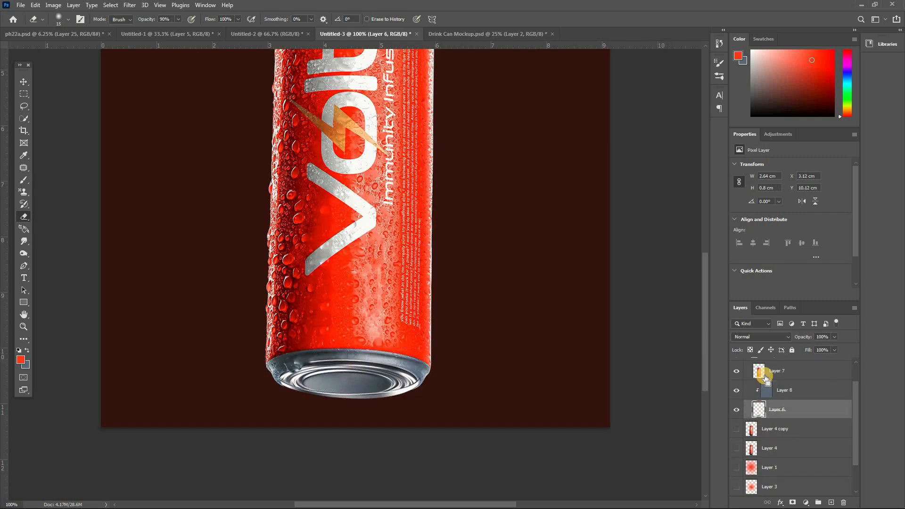
{"action": "key", "text": "ctrl+plus"}
{"action": "left_click", "coordinate": [393, 346], "text": "ctrl"}
{"action": "scroll", "coordinate": [383, 351], "scroll_direction": "down", "scroll_amount": 1}
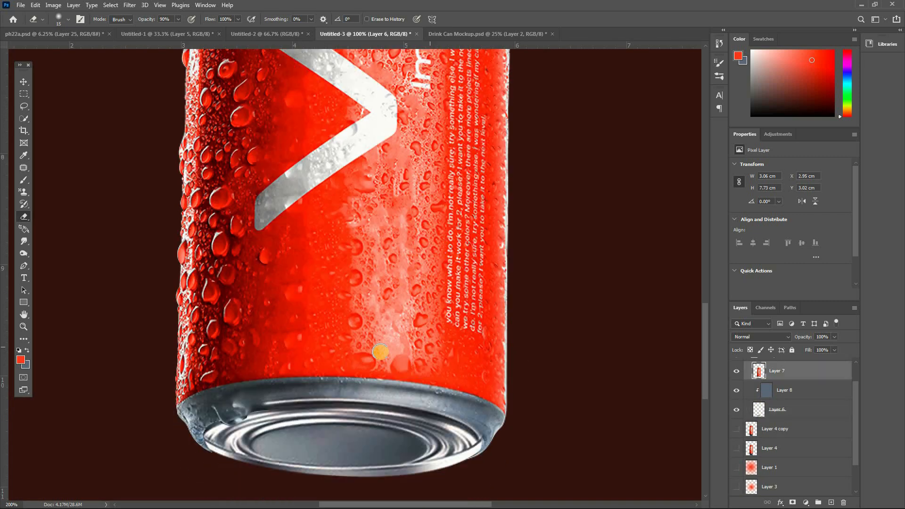
{"action": "key", "text": "ctrl+plus"}
{"action": "scroll", "coordinate": [204, 426], "scroll_direction": "down", "scroll_amount": 2}
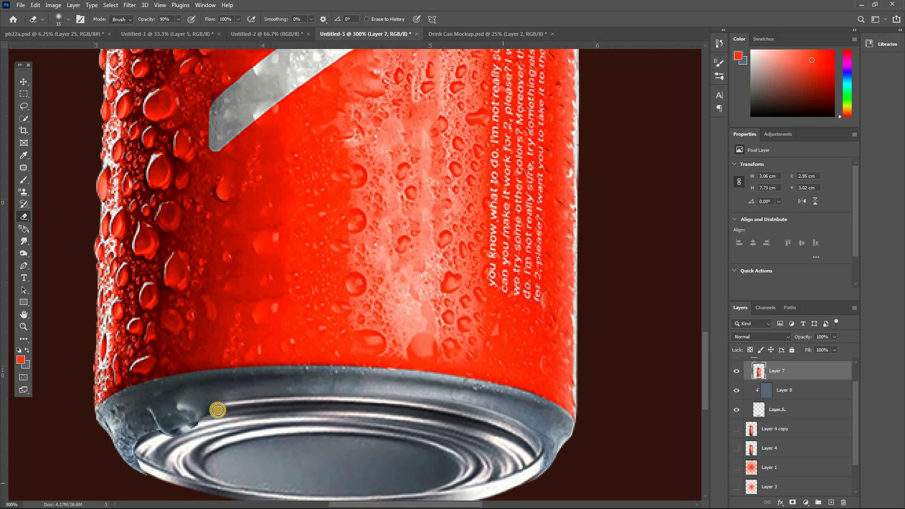
{"action": "key", "text": "ctrl+minus"}
{"action": "mouse_move", "coordinate": [188, 402]}
{"action": "left_mouse_down"}
{"action": "mouse_move", "coordinate": [183, 392]}
{"action": "mouse_move", "coordinate": [201, 402]}
{"action": "mouse_move", "coordinate": [193, 397]}
{"action": "left_mouse_up"}
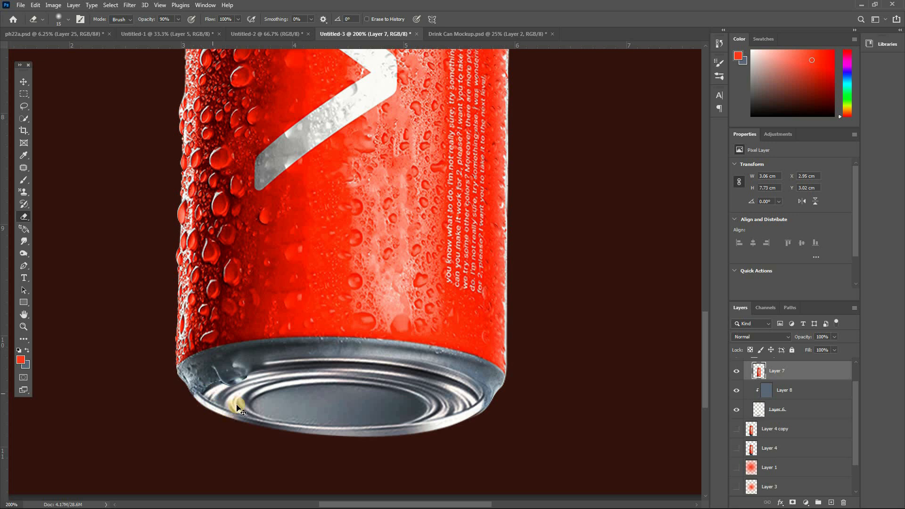
{"action": "key", "text": "ctrl+minus"}
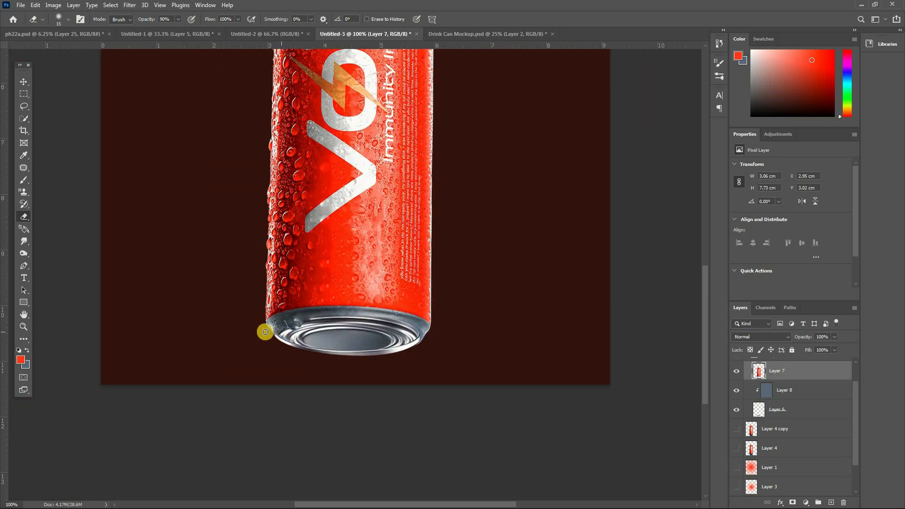
{"action": "key", "text": "ctrl+minus"}
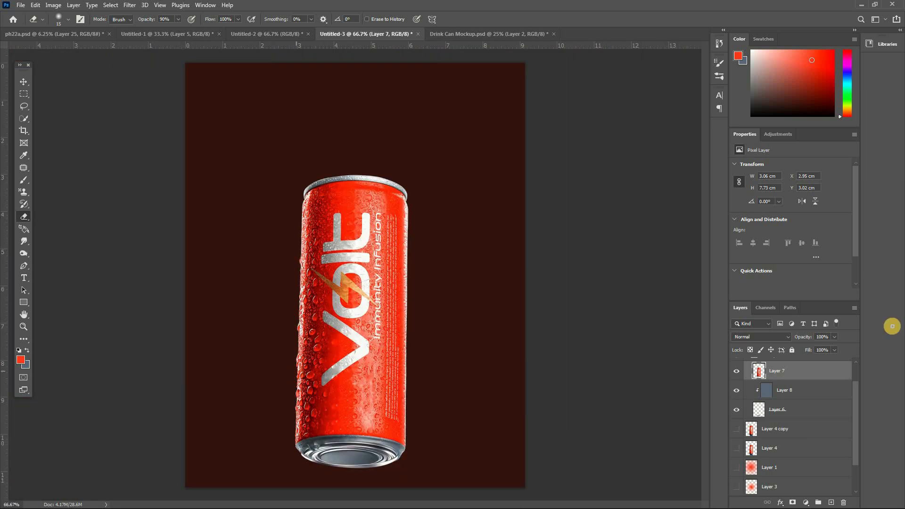
Nudge the can's metal base on Layer 6 up slightly to Y 10.11 cm.
{"action": "left_click", "coordinate": [772, 411]}
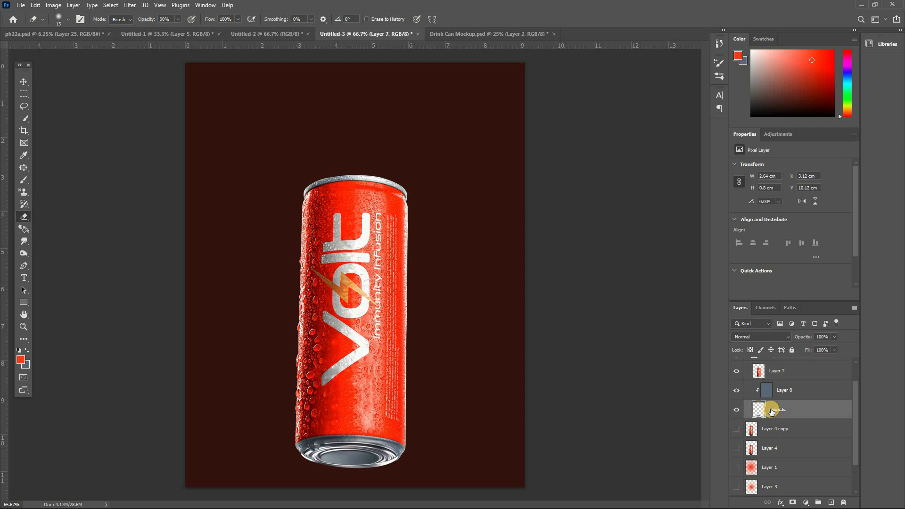
{"action": "key", "text": "v"}
{"action": "key", "text": "Up"}
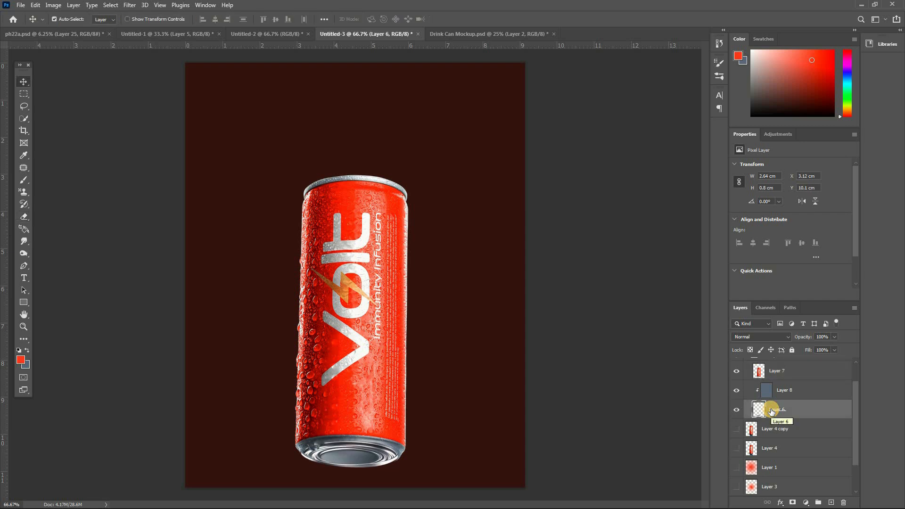
{"action": "key", "text": "Down"}
{"action": "key", "text": "ctrl+plus"}
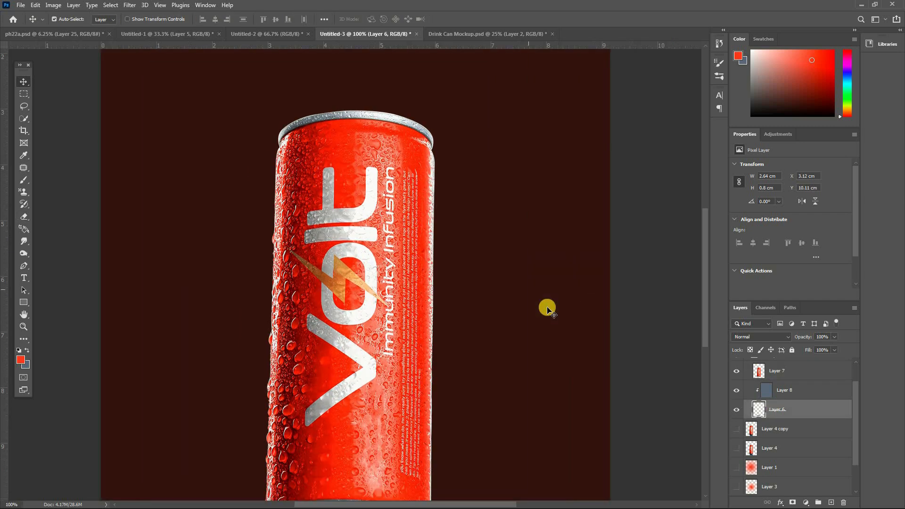
{"action": "key", "text": "ctrl+minus"}
{"action": "scroll", "coordinate": [749, 377], "scroll_direction": "up", "scroll_amount": 2}
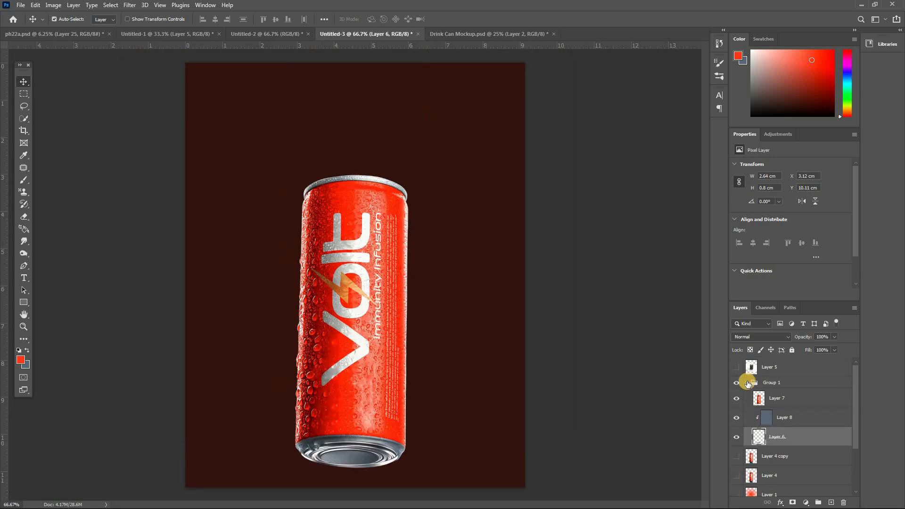
Collapse Group 1, duplicate it, and hide the original group.
{"action": "left_click", "coordinate": [740, 383]}
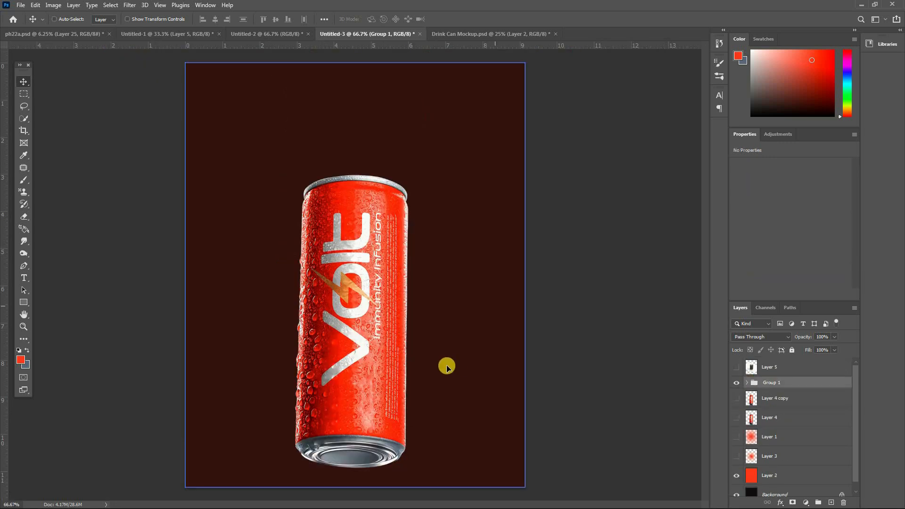
{"action": "key", "text": "ctrl+t"}
{"action": "key", "text": "ctrl+minus"}
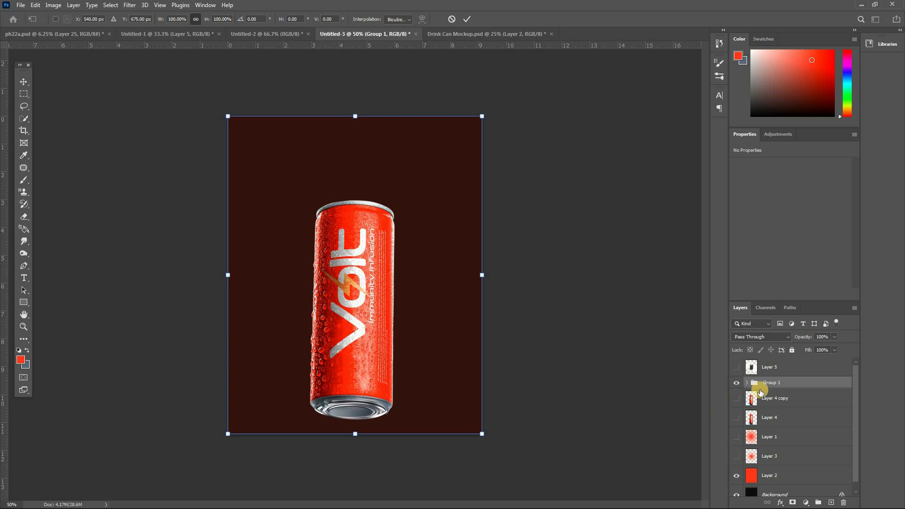
{"action": "key", "text": "Return"}
{"action": "key", "text": "ctrl+j"}
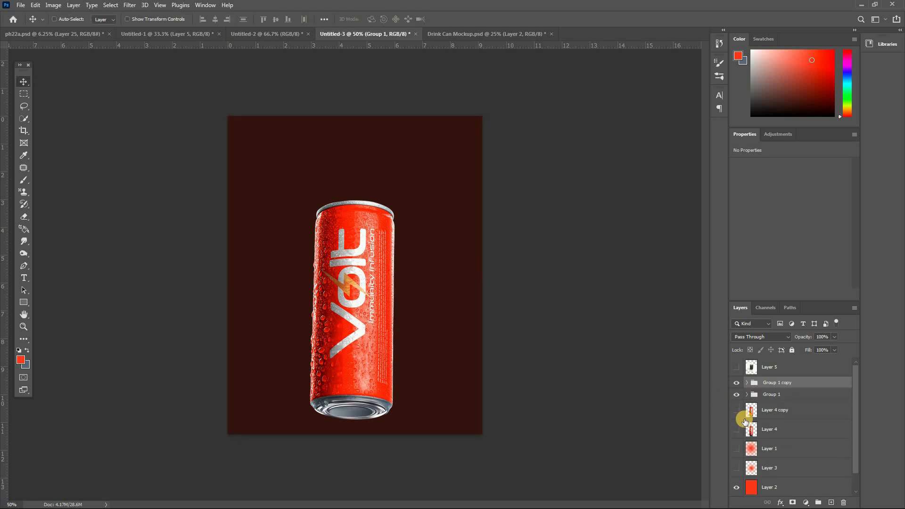
Scale the can in Group 1 copy down to 82.89% and keep it centred horizontally on the canvas.
{"action": "key", "text": "ctrl+t"}
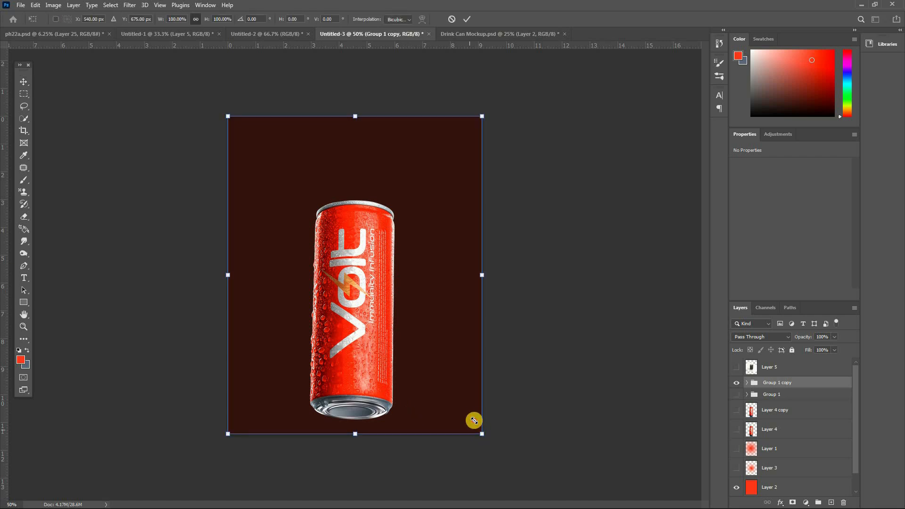
{"action": "left_click_drag", "start_coordinate": [474, 421], "coordinate": [469, 400]}
{"action": "left_click_drag", "start_coordinate": [377, 363], "coordinate": [388, 358]}
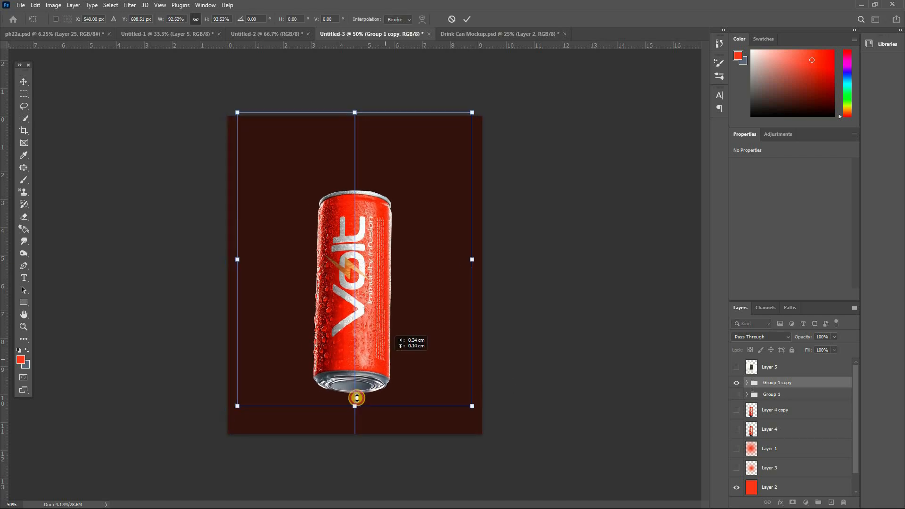
{"action": "left_click_drag", "start_coordinate": [357, 399], "coordinate": [357, 382]}
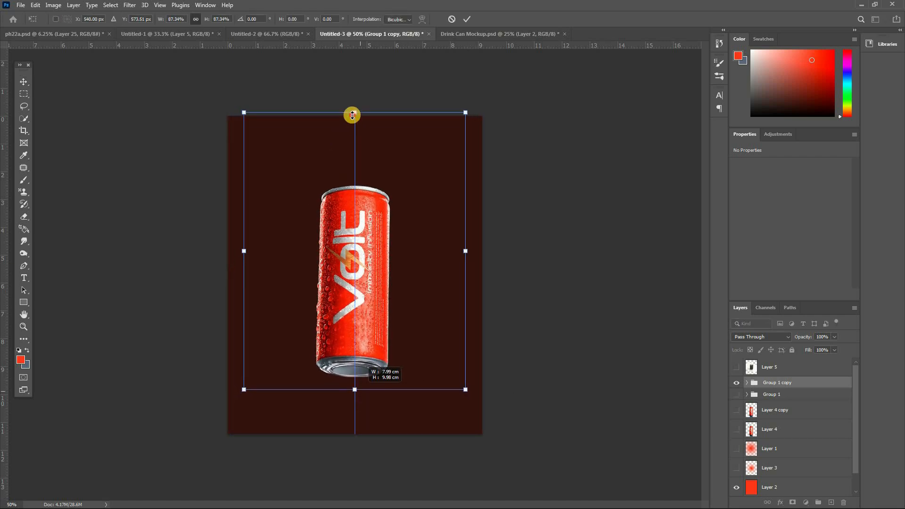
{"action": "left_click_drag", "start_coordinate": [352, 115], "coordinate": [354, 129]}
{"action": "key", "text": "Return"}
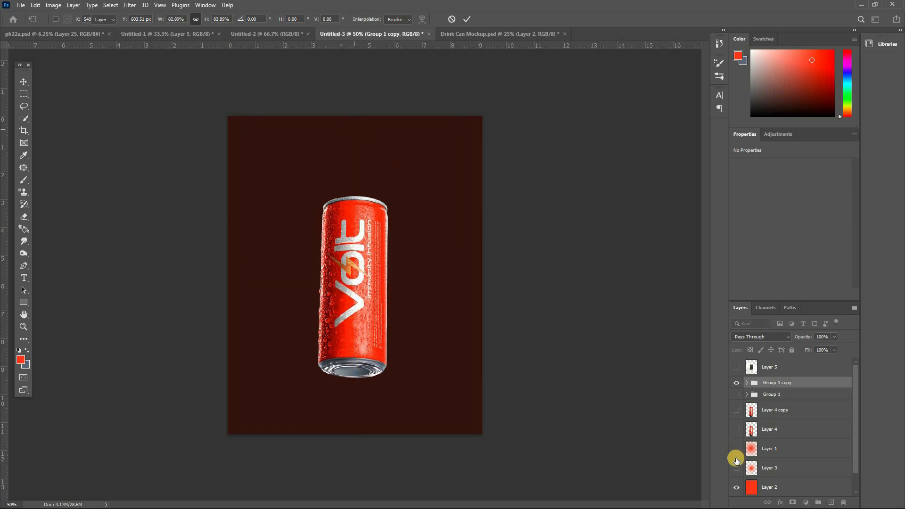
Raise the opacity of the red fill on Layer 2 to 35%.
{"action": "scroll", "coordinate": [757, 464], "scroll_direction": "down", "scroll_amount": 1}
{"action": "left_click", "coordinate": [757, 466]}
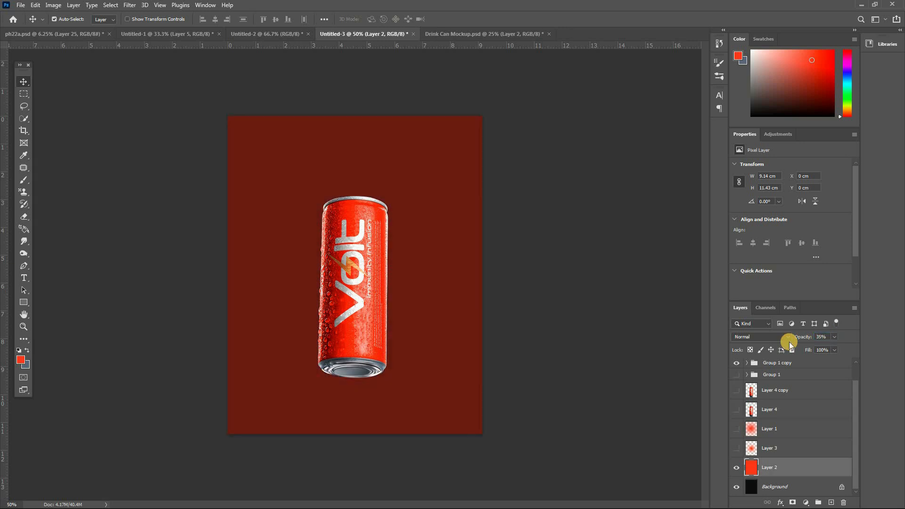
{"action": "key", "text": "ctrl+plus"}
{"action": "key", "text": "ctrl+plus"}
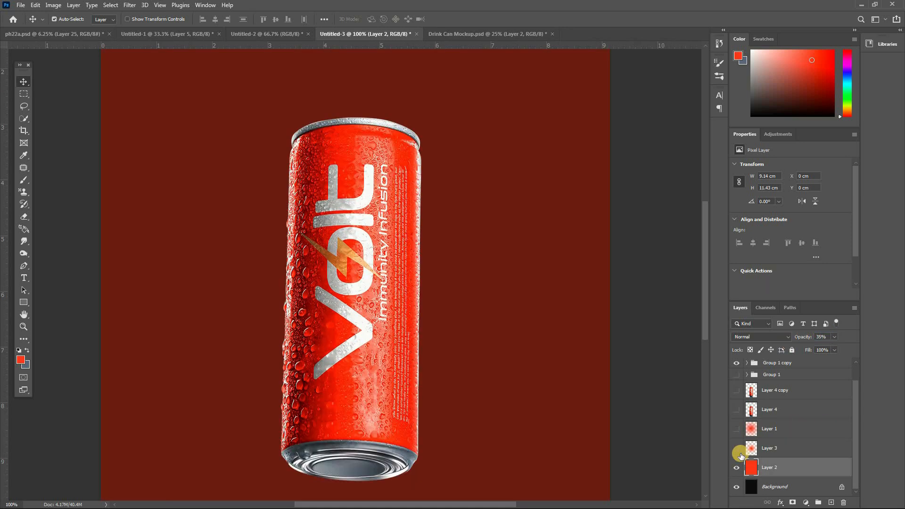
Show the two red glow layers, Layer 3 and Layer 1, behind the can.
{"action": "left_click", "coordinate": [737, 448]}
{"action": "key", "text": "ctrl+minus"}
{"action": "left_click", "coordinate": [737, 429]}
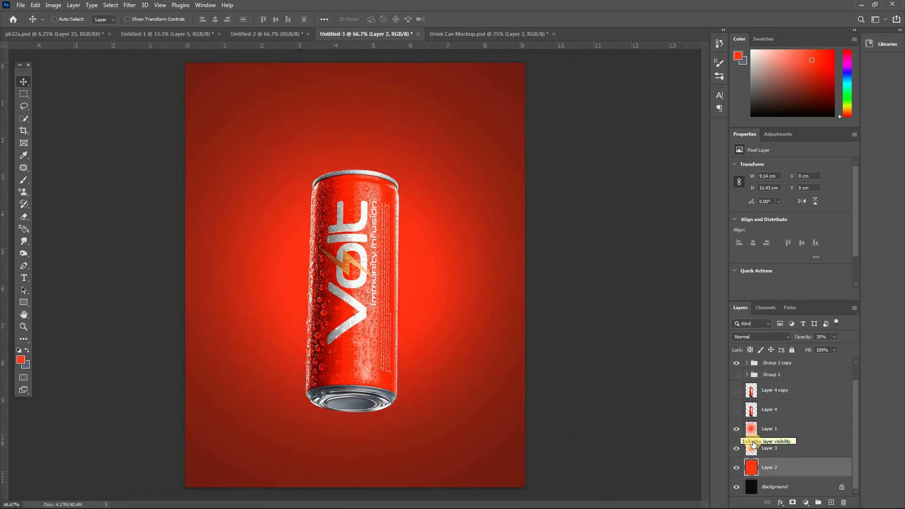
Transform Layer 1 and Layer 3 together, reducing the glow's height to 90.27% from its lower edge.
{"action": "left_click", "coordinate": [757, 441]}
{"action": "left_click", "coordinate": [757, 433], "text": "shift"}
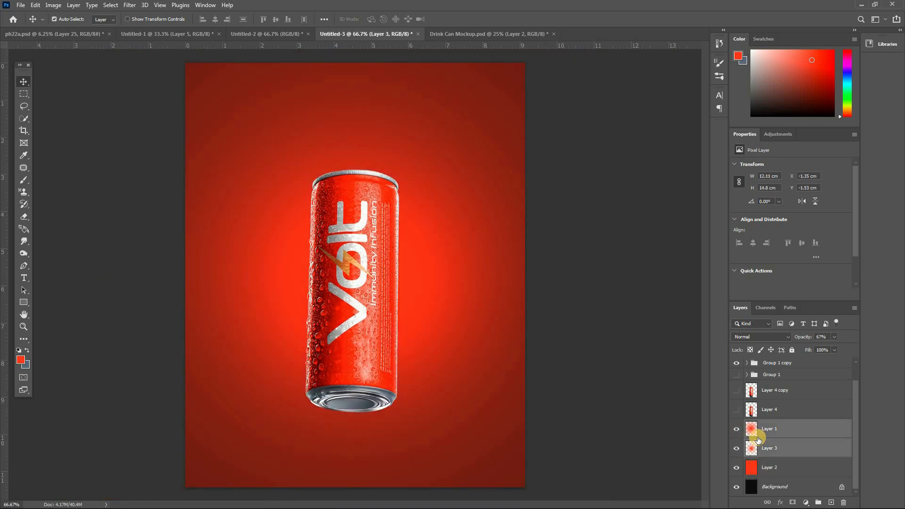
{"action": "key", "text": "ctrl+minus"}
{"action": "key", "text": "ctrl+t"}
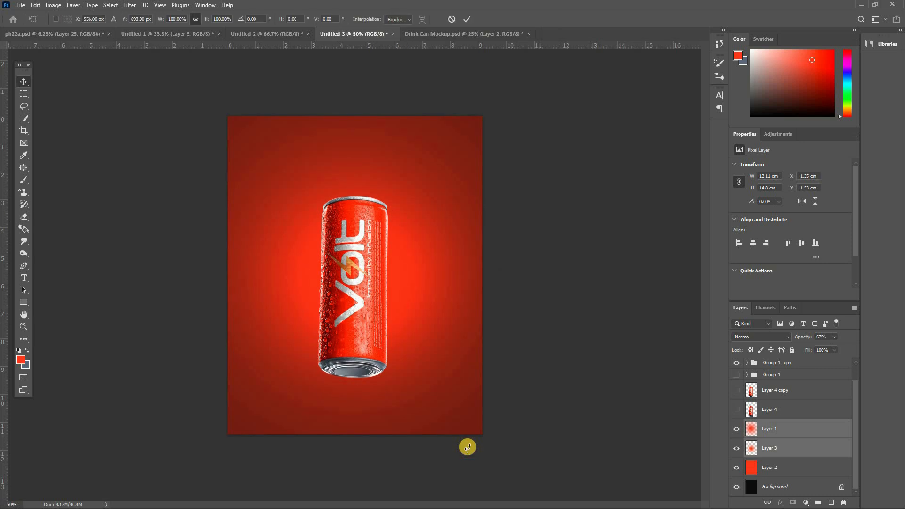
{"action": "left_click_drag", "start_coordinate": [350, 476], "coordinate": [361, 443]}
{"action": "key", "text": "Return"}
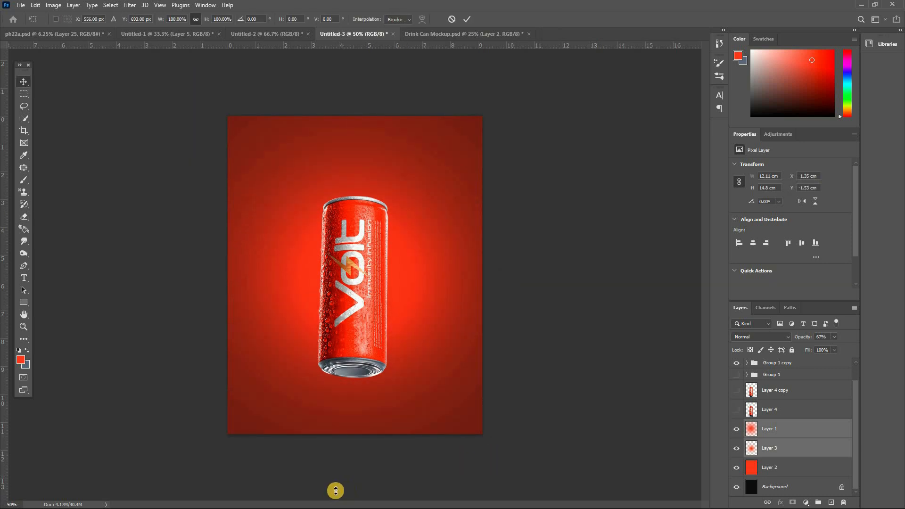
{"action": "left_click_drag", "start_coordinate": [351, 486], "coordinate": [358, 448]}
{"action": "key", "text": "Return"}
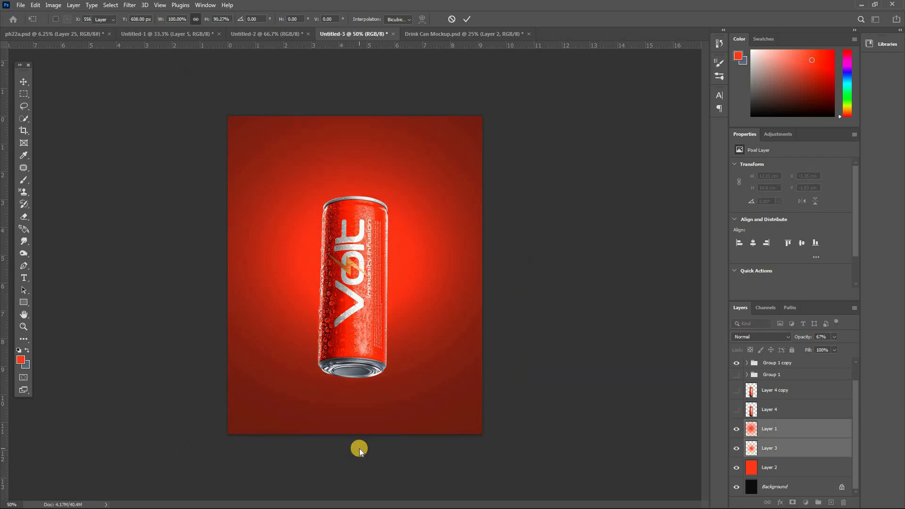
Adjust Hue/Saturation on Layer 3 alone, setting the hue to +44 and increasing the saturation for an orange inner glow.
{"action": "key", "text": "ctrl+plus"}
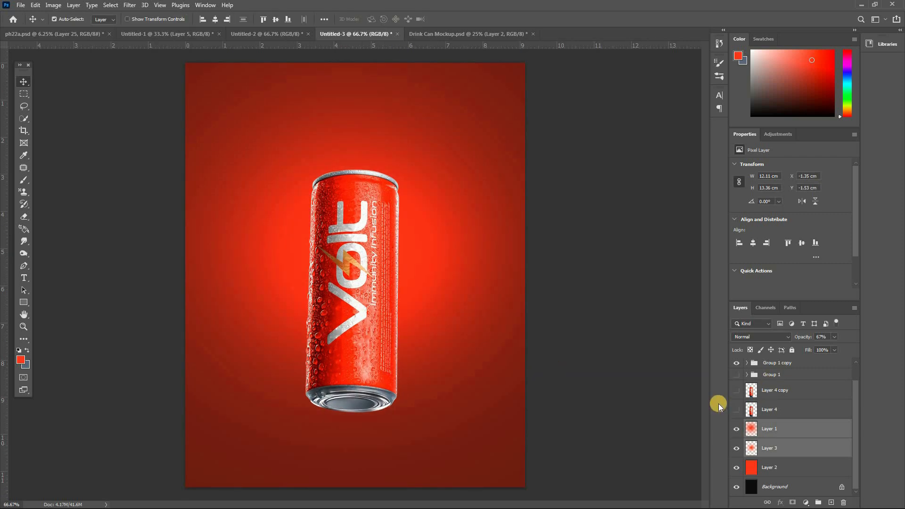
{"action": "scroll", "coordinate": [757, 430], "scroll_direction": "up", "scroll_amount": 1}
{"action": "left_click", "coordinate": [760, 465], "text": "ctrl"}
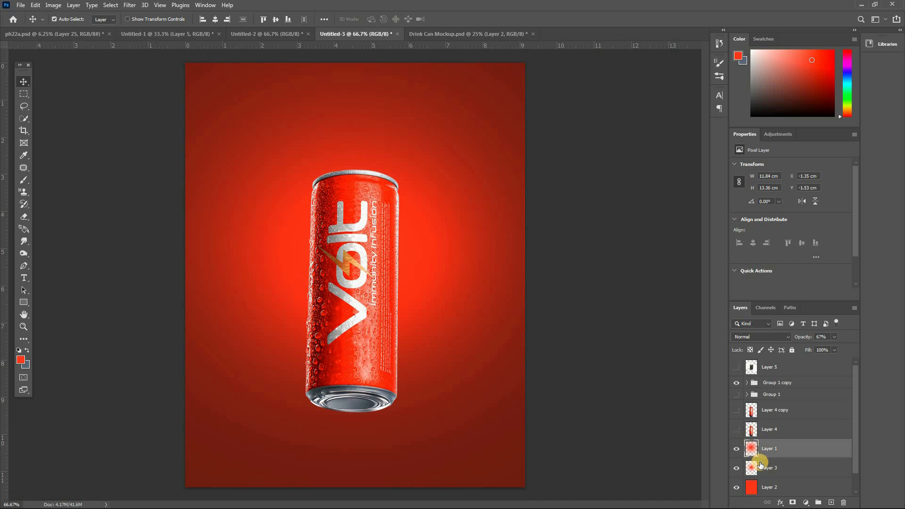
{"action": "left_click", "coordinate": [760, 467]}
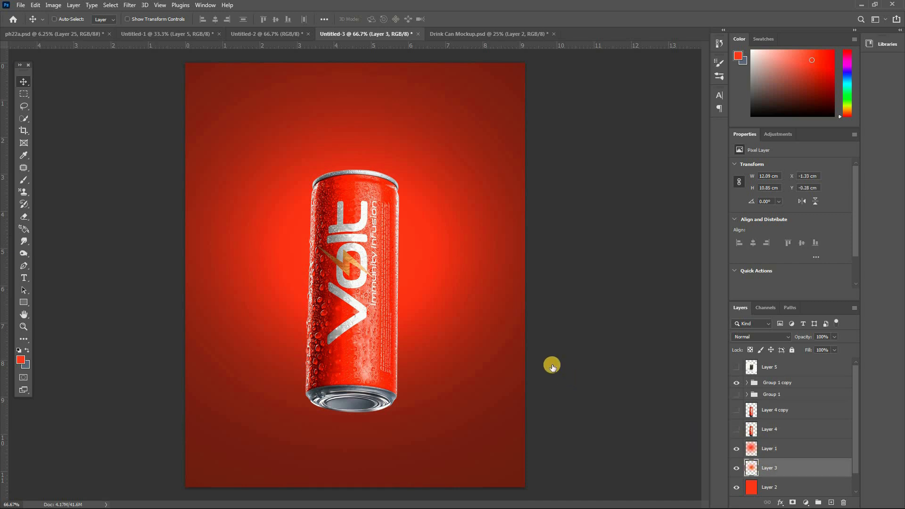
{"action": "key", "text": "ctrl+u"}
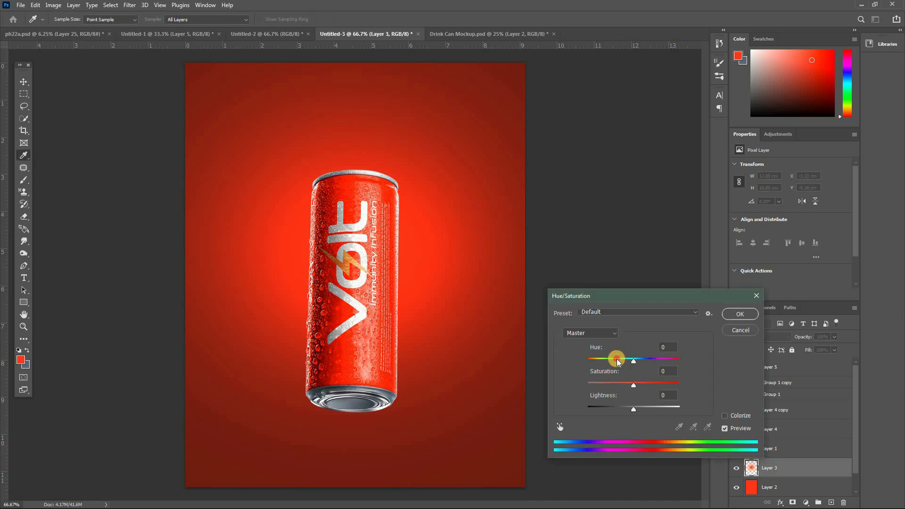
{"action": "left_click_drag", "start_coordinate": [617, 361], "coordinate": [654, 365]}
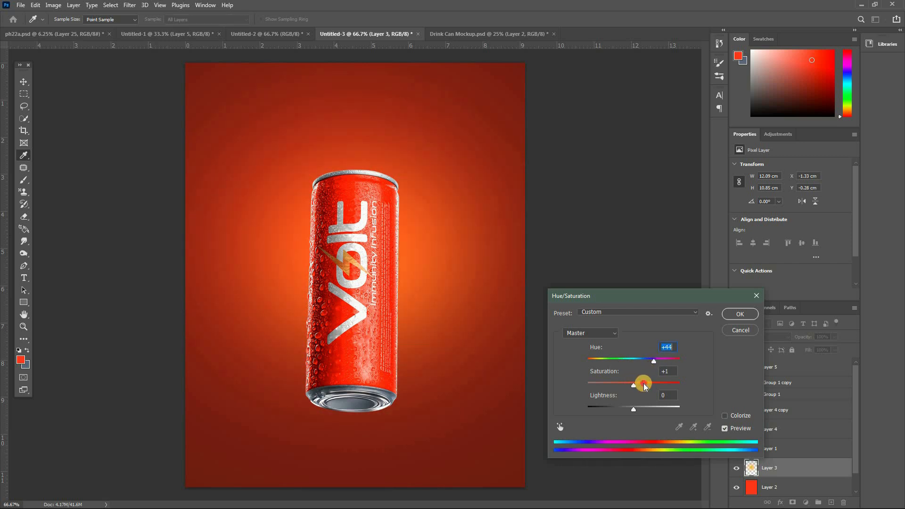
{"action": "left_click_drag", "start_coordinate": [646, 384], "coordinate": [650, 384]}
{"action": "key", "text": "Up"}
{"action": "key", "text": "Up"}
{"action": "key", "text": "Up"}
{"action": "key", "text": "Up"}
{"action": "key", "text": "Up"}
{"action": "key", "text": "Escape"}
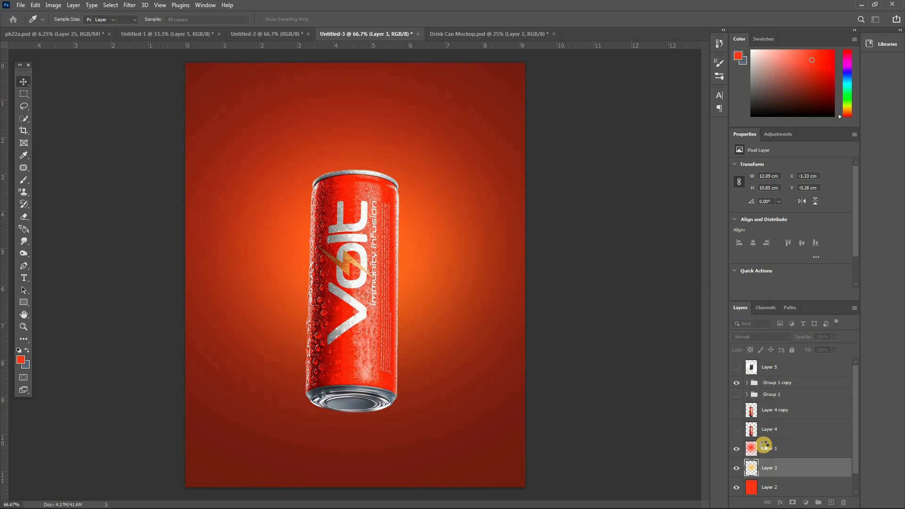
{"action": "key", "text": "v"}
Adjust Hue/Saturation on Layer 1, raising the saturation to +53 and shifting the hue slightly negative.
{"action": "left_click", "coordinate": [761, 450]}
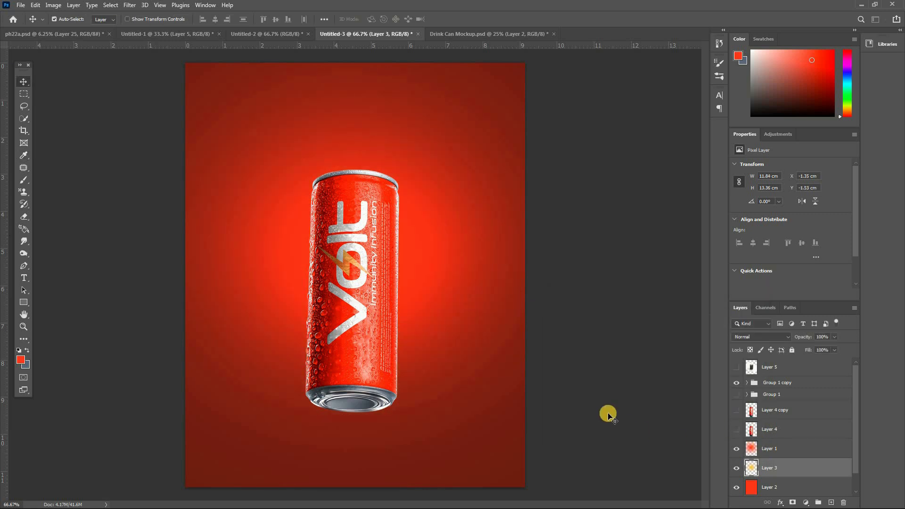
{"action": "key", "text": "ctrl+u"}
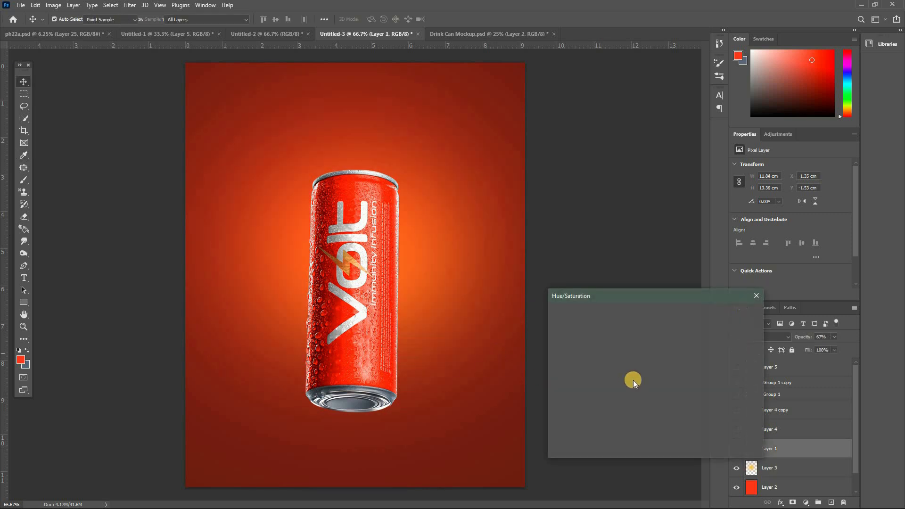
{"action": "left_click", "coordinate": [662, 383]}
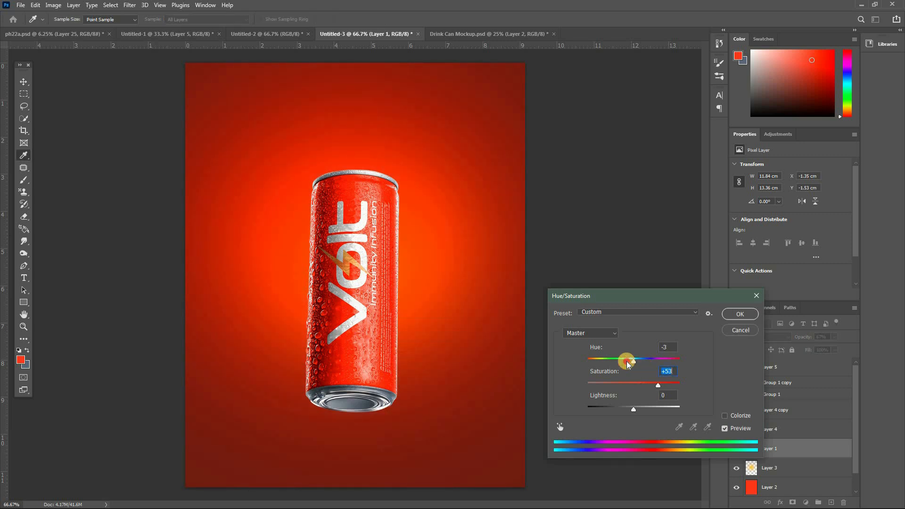
{"action": "left_click_drag", "start_coordinate": [628, 362], "coordinate": [627, 361]}
{"action": "left_click", "coordinate": [725, 315]}
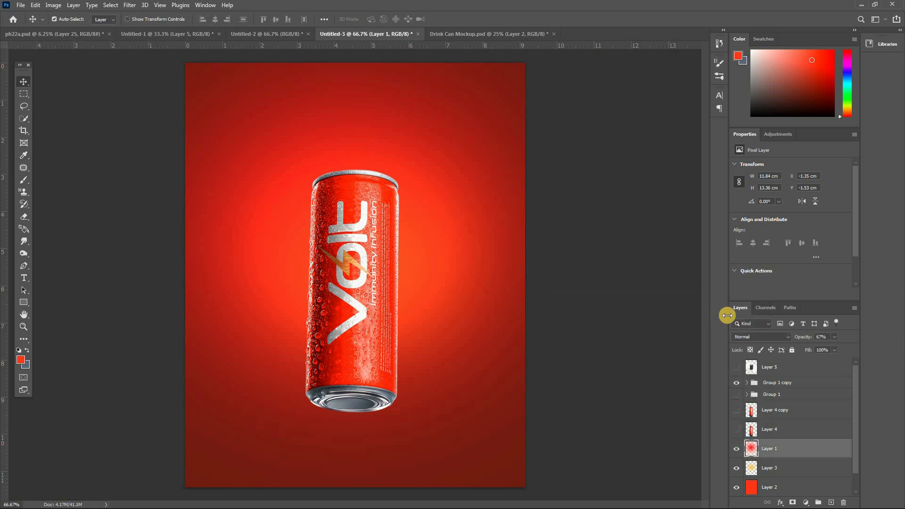
{"action": "key", "text": "ctrl+plus"}
{"action": "scroll", "coordinate": [756, 410], "scroll_direction": "up", "scroll_amount": 1}
{"action": "scroll", "coordinate": [755, 408], "scroll_direction": "down", "scroll_amount": 3}
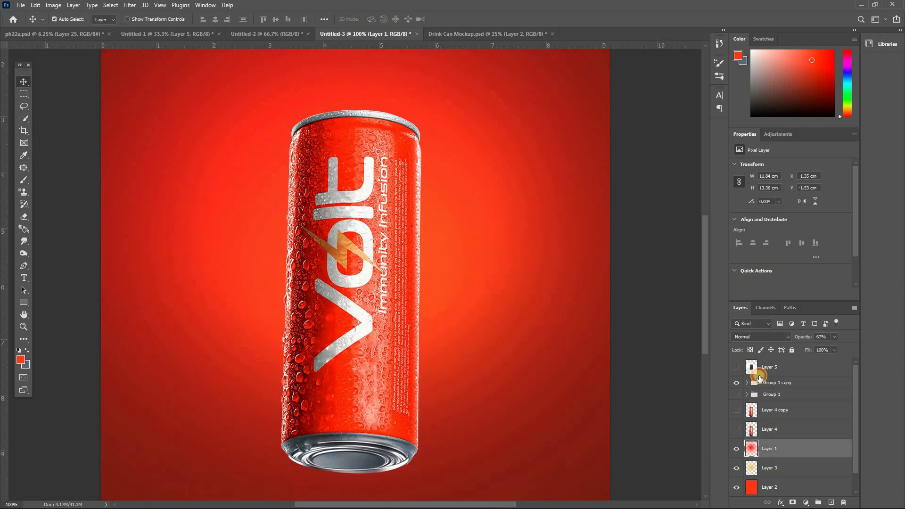
Create a new layer directly above Layer 5 at the top of the poster's layer stack.
{"action": "left_click", "coordinate": [758, 373]}
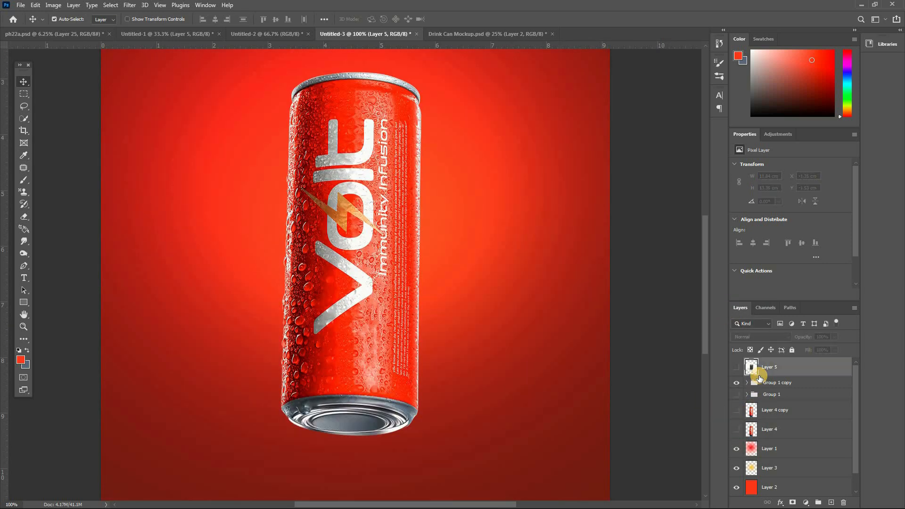
{"action": "key", "text": "ctrl+shift+n"}
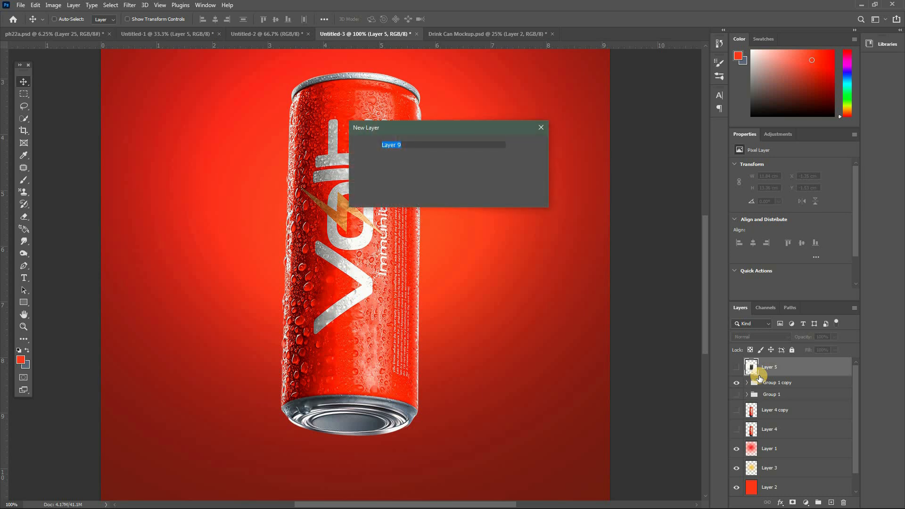
{"action": "key", "text": "Return"}
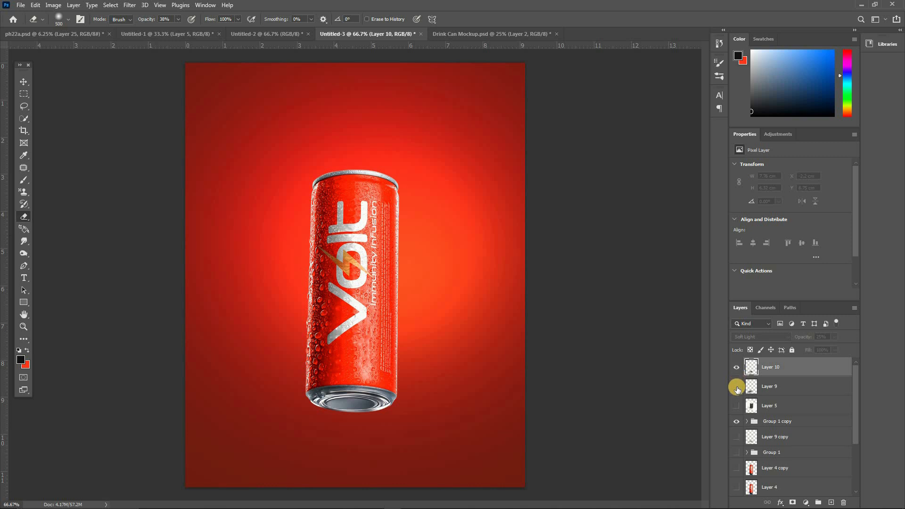
Show the shadow layers Layer 9 and Layer 9 copy beneath the can.
{"action": "left_click", "coordinate": [738, 392]}
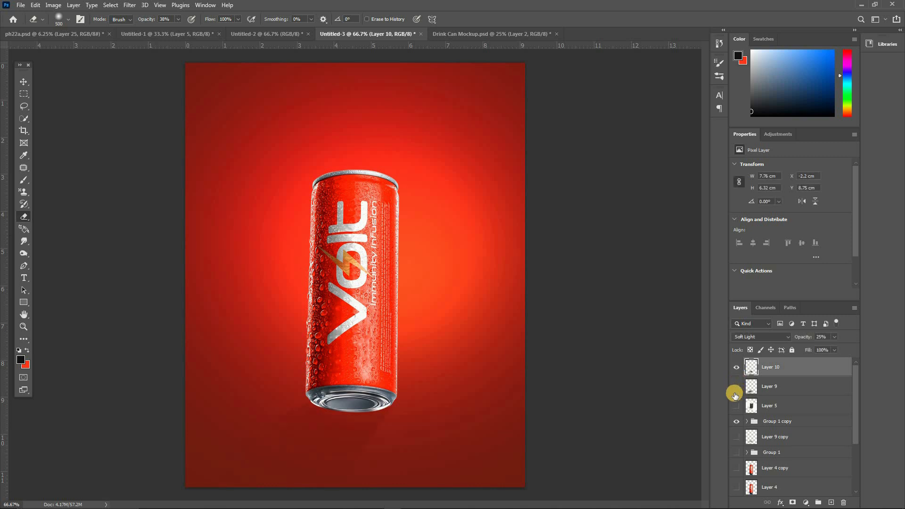
{"action": "left_click", "coordinate": [737, 439]}
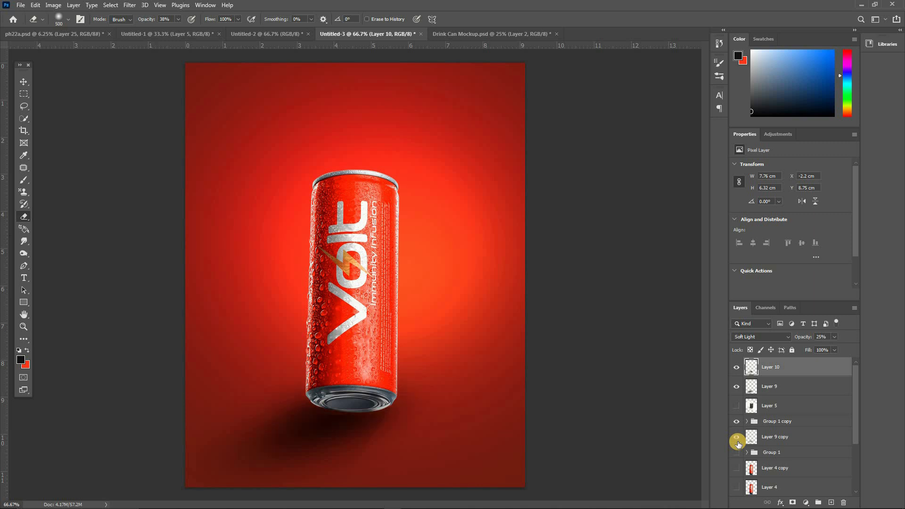
{"action": "key", "text": "ctrl+minus"}
{"action": "key", "text": "ctrl+minus"}
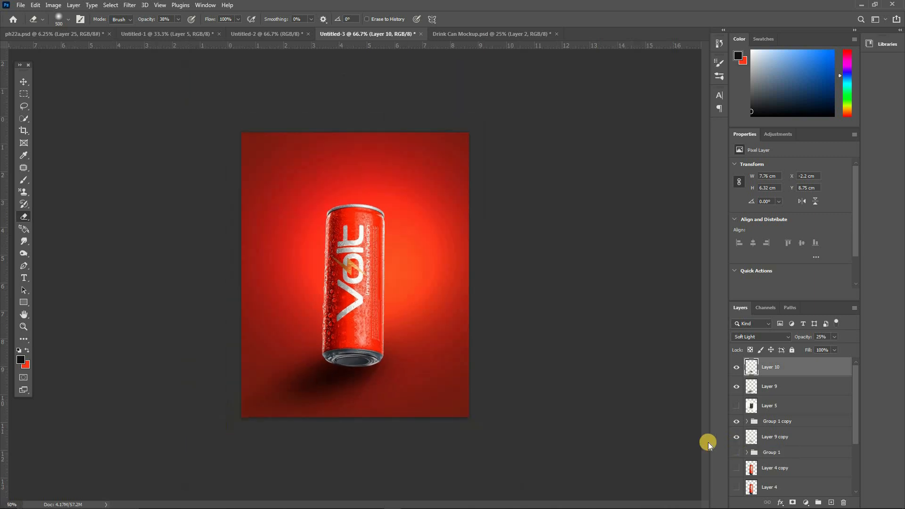
{"action": "key", "text": "ctrl+plus"}
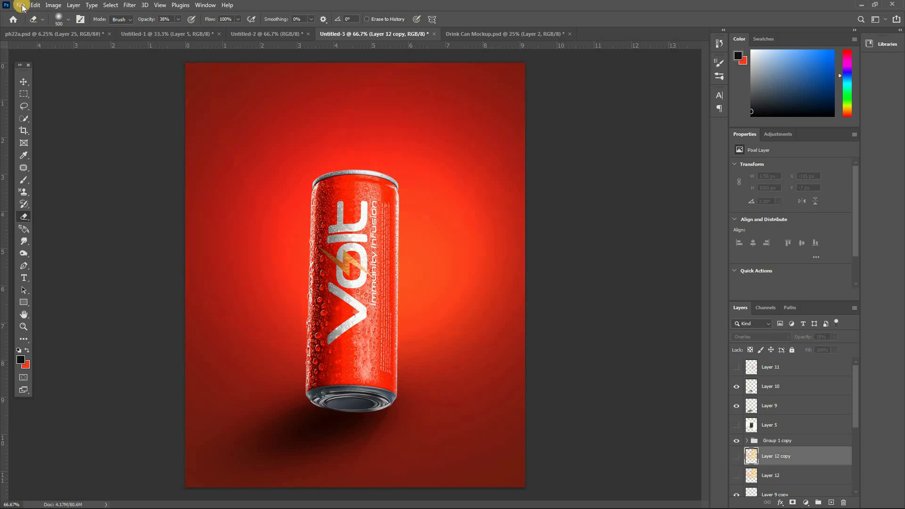
Open the glowing light-streak image pngegg(47) from Downloads and return to the poster document Untitled-3.
{"action": "left_click", "coordinate": [21, 5]}
{"action": "left_click", "coordinate": [26, 25]}
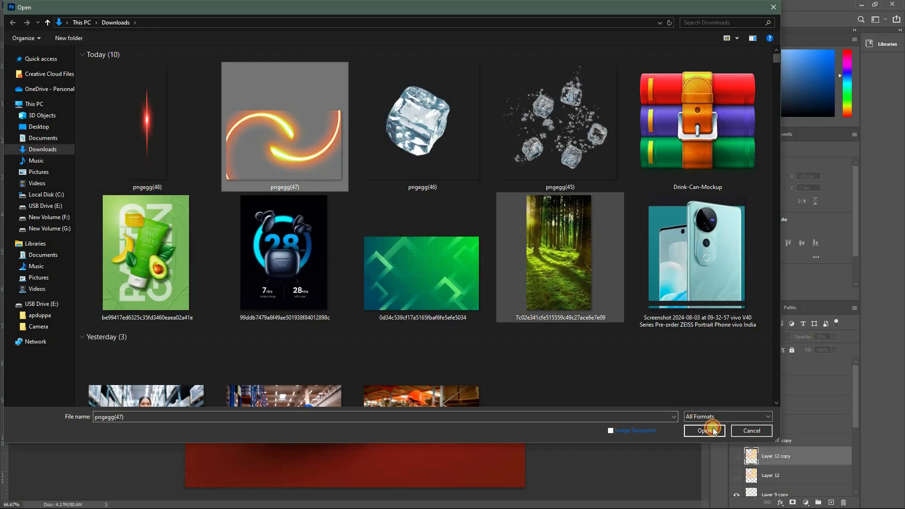
{"action": "double_click", "coordinate": [347, 67]}
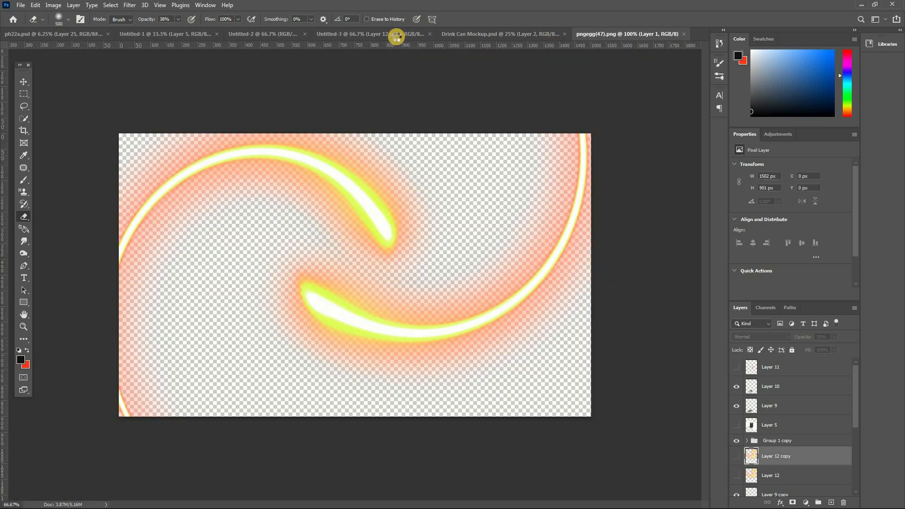
{"action": "left_click", "coordinate": [397, 37]}
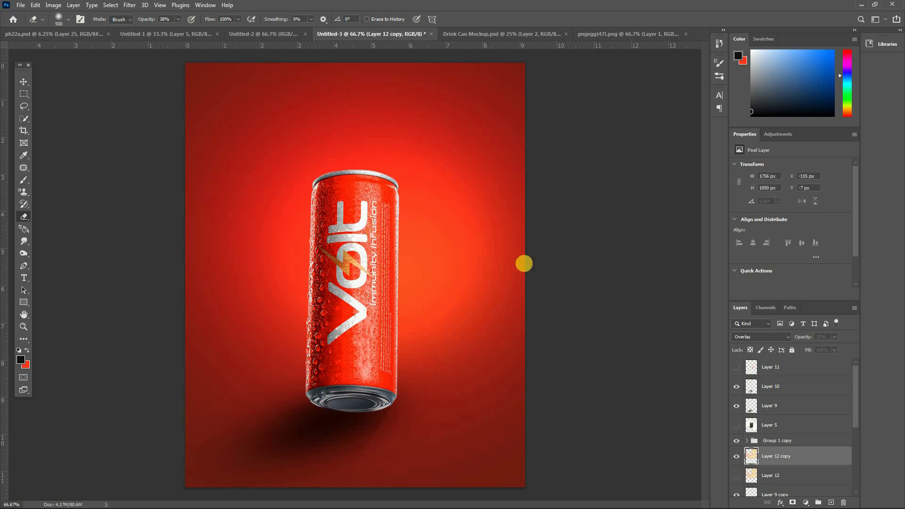
Inspect the light streaks around the can up close and hide Layer 11, the light flare on the can's edge.
{"action": "key", "text": "ctrl+plus"}
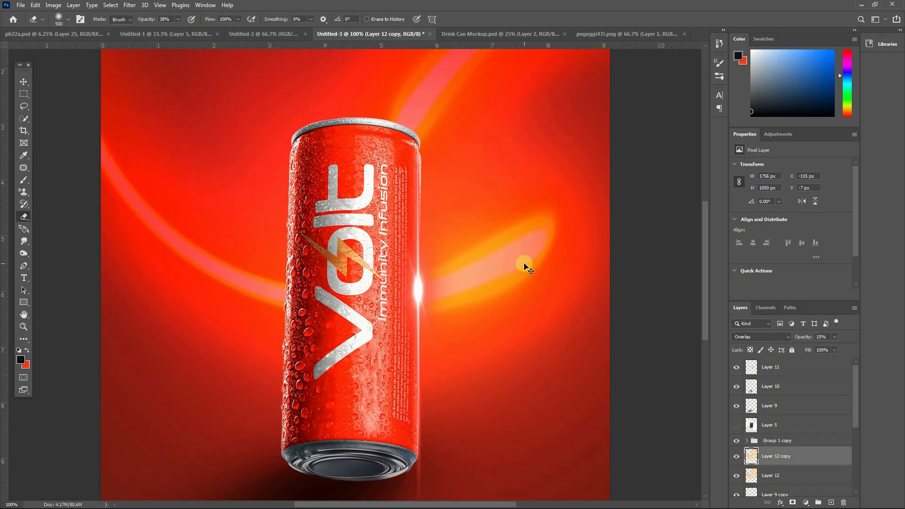
{"action": "key", "text": "ctrl+plus"}
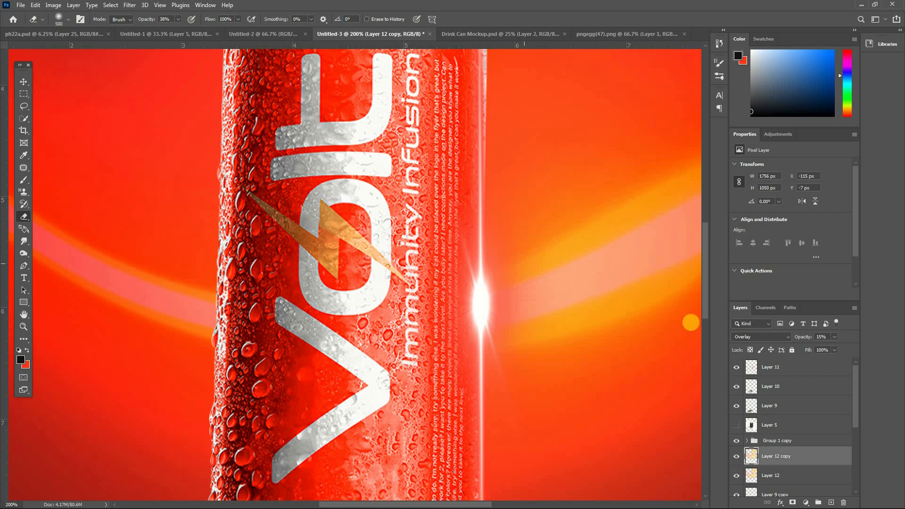
{"action": "key", "text": "ctrl+minus"}
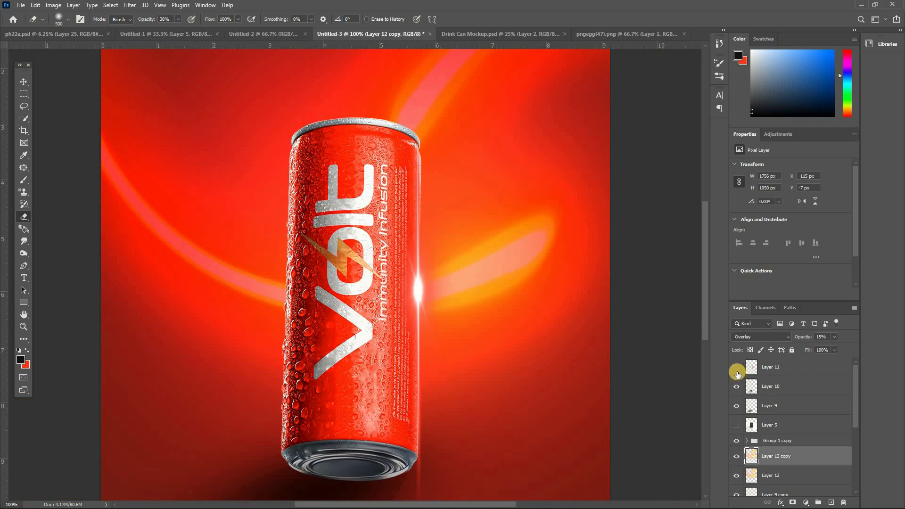
{"action": "left_click", "coordinate": [738, 374]}
{"action": "key", "text": "ctrl+minus"}
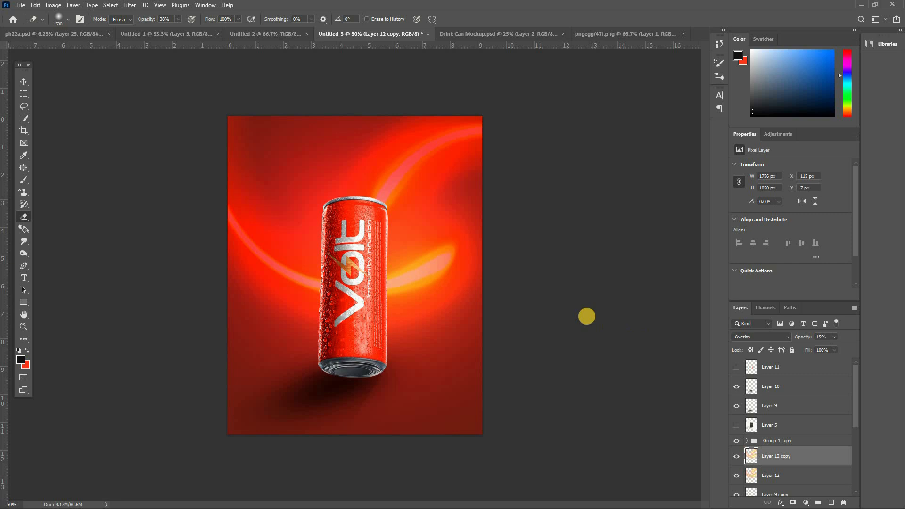
{"action": "key", "text": "ctrl+plus"}
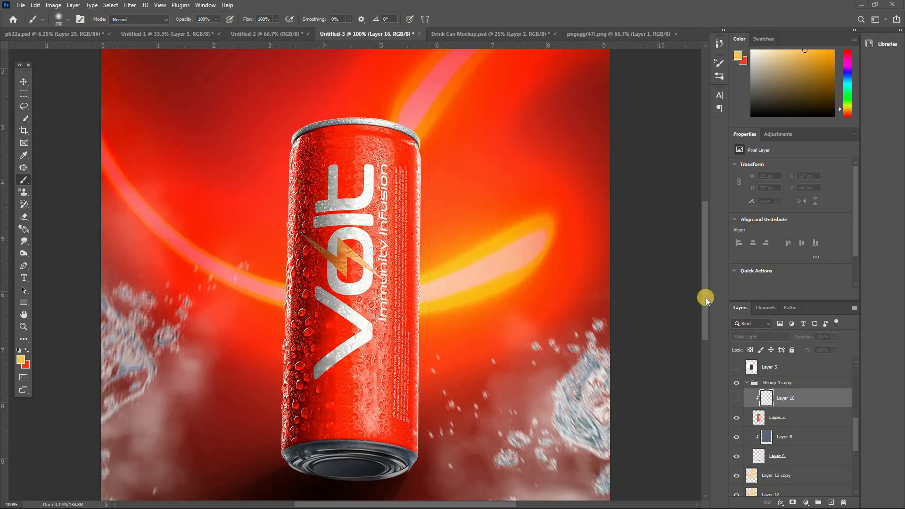
Show Layer 16 in Group 1 copy, the yellow Vivid Light rim glow clipped to the can.
{"action": "scroll", "coordinate": [703, 299], "scroll_direction": "up", "scroll_amount": 3}
{"action": "scroll", "coordinate": [703, 299], "scroll_direction": "down", "scroll_amount": 5}
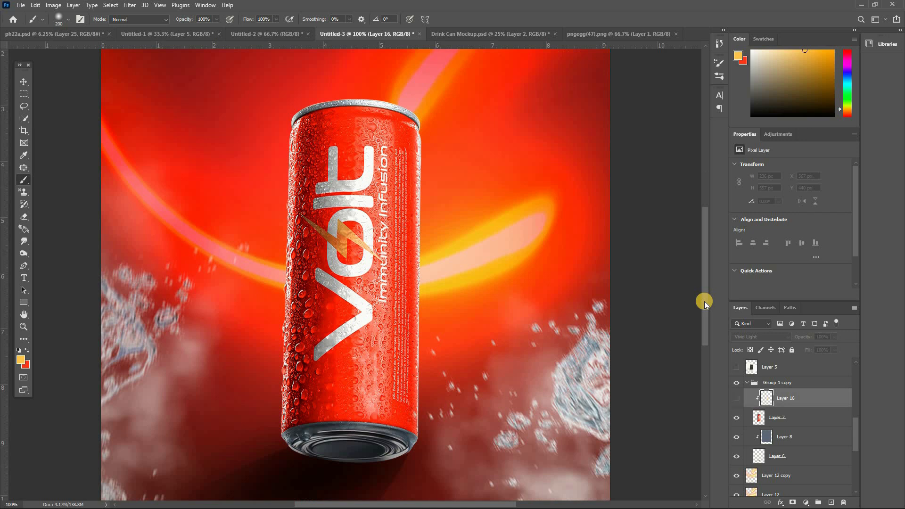
{"action": "key", "text": "ctrl+plus"}
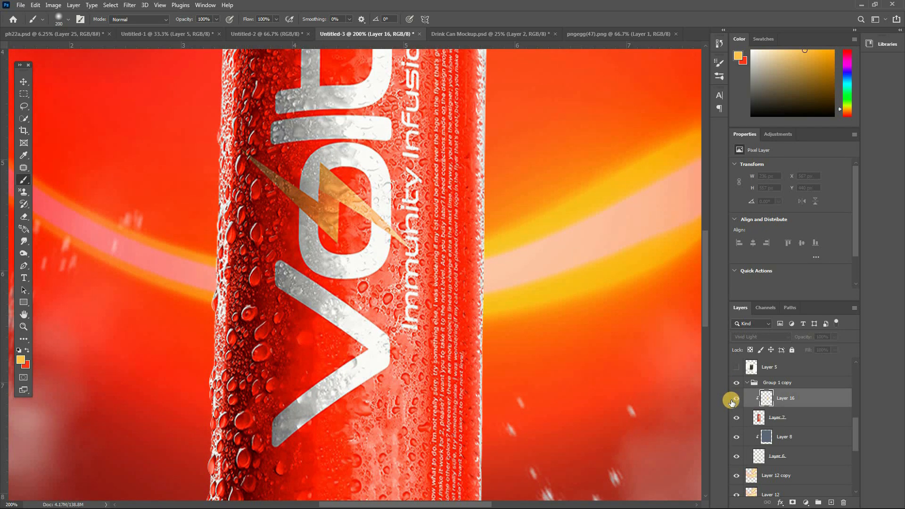
{"action": "left_click", "coordinate": [733, 401]}
{"action": "key", "text": "ctrl+minus"}
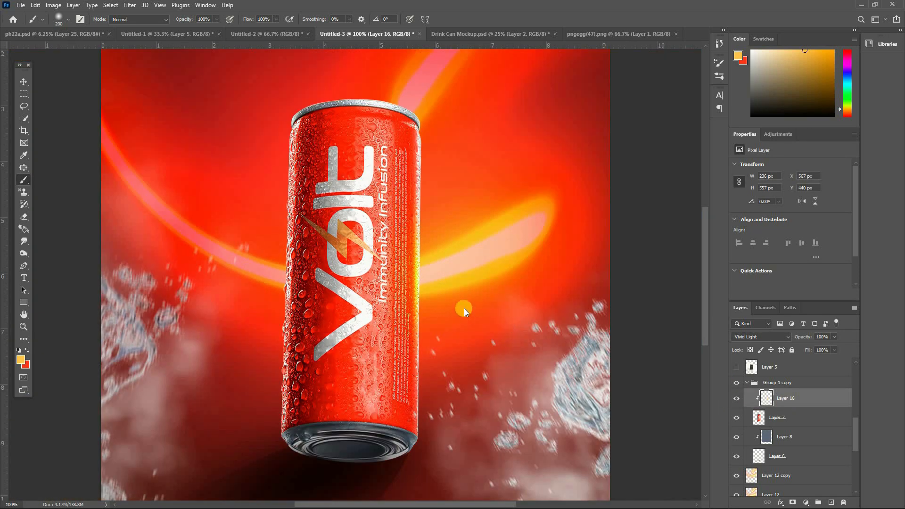
Transform Layer 16 from both sides, narrowing the rim glow to 203 px wide while keeping its height.
{"action": "key", "text": "ctrl+t"}
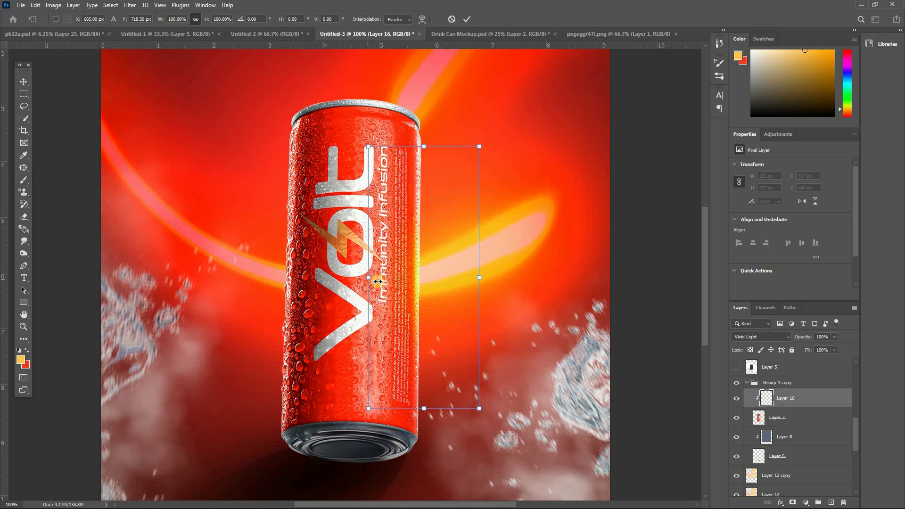
{"action": "left_click_drag", "start_coordinate": [377, 282], "coordinate": [388, 280]}
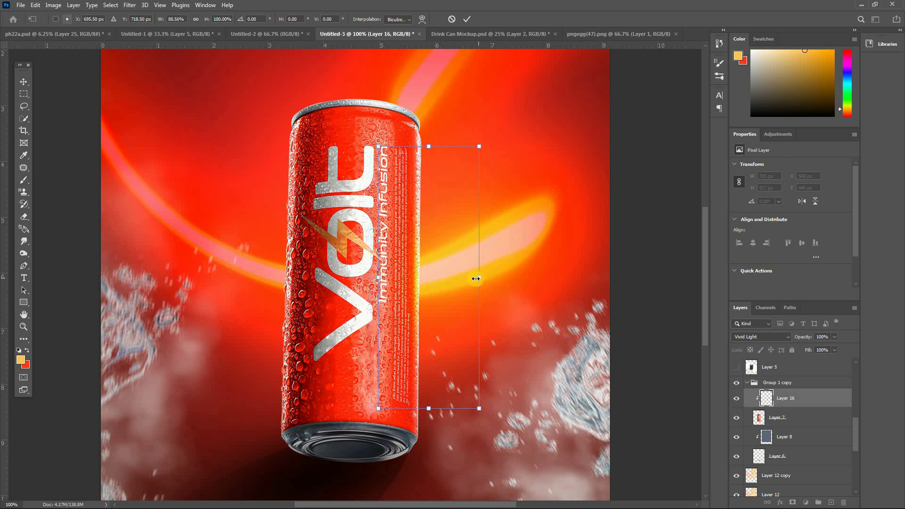
{"action": "left_click_drag", "start_coordinate": [476, 279], "coordinate": [473, 279]}
{"action": "key", "text": "Return"}
{"action": "key", "text": "b"}
{"action": "key", "text": "ctrl+minus"}
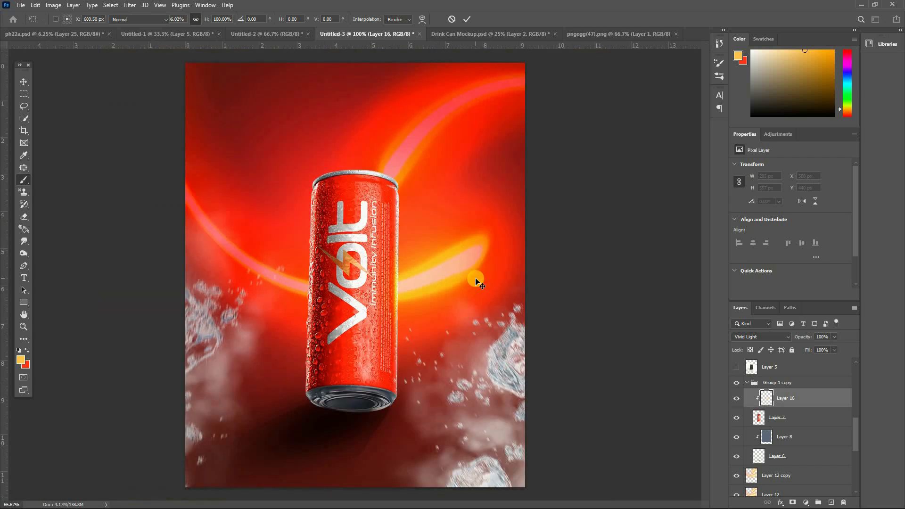
{"action": "key", "text": "ctrl+minus"}
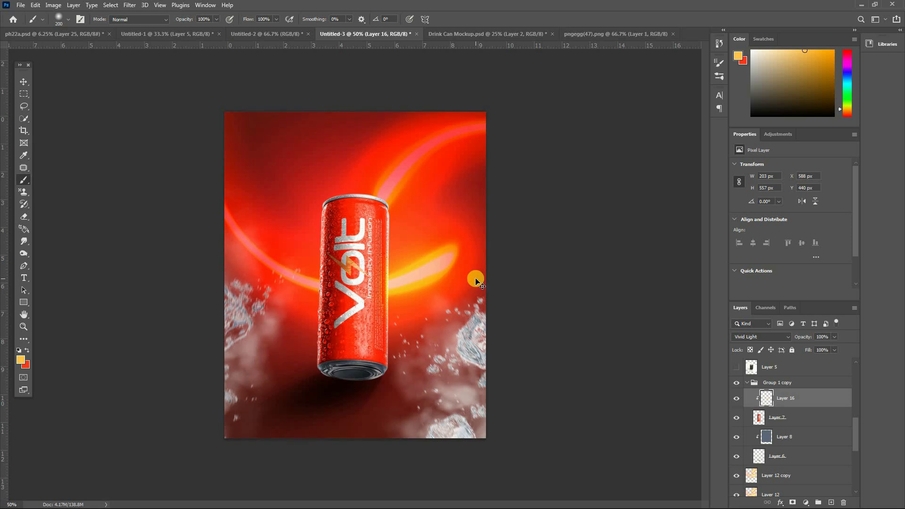
Compare the can's edge with Layer 16 hidden and shown, both in close-up and on the whole poster.
{"action": "key", "text": "ctrl+plus"}
{"action": "key", "text": "ctrl+plus"}
{"action": "key", "text": "ctrl+minus"}
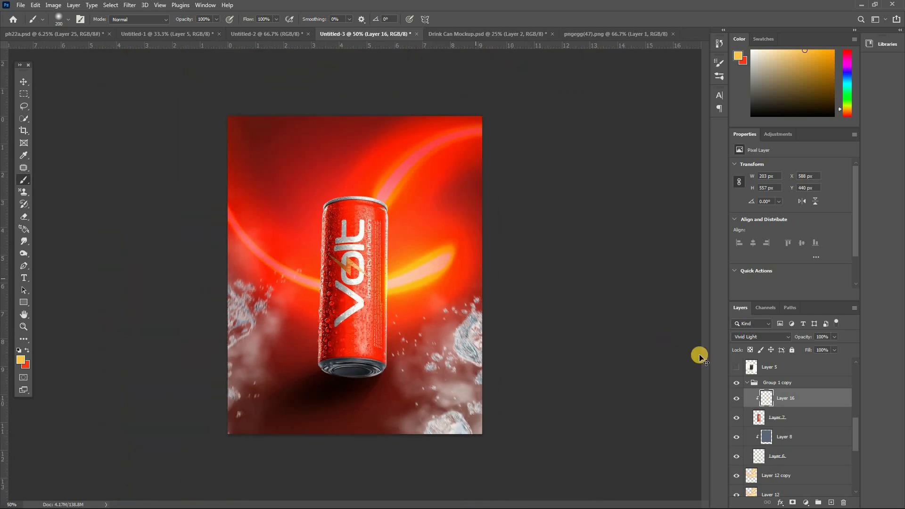
{"action": "left_click", "coordinate": [737, 400]}
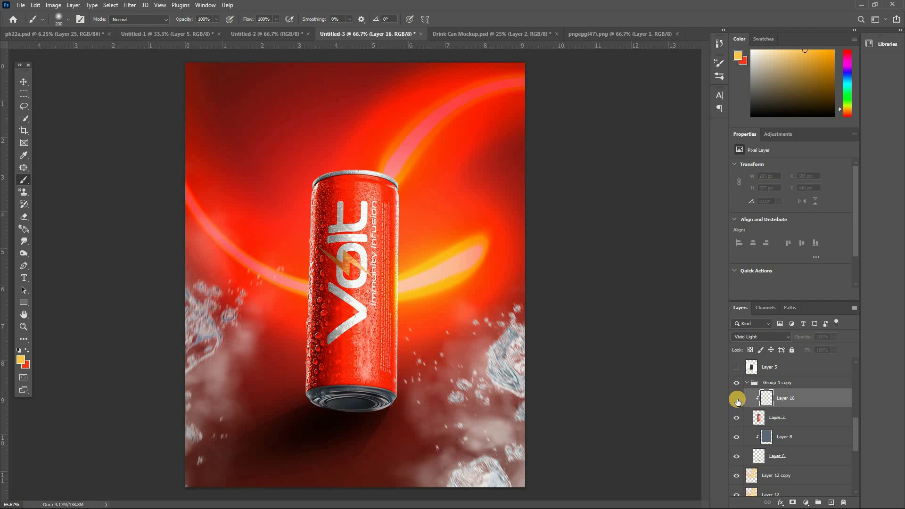
{"action": "left_click", "coordinate": [737, 400]}
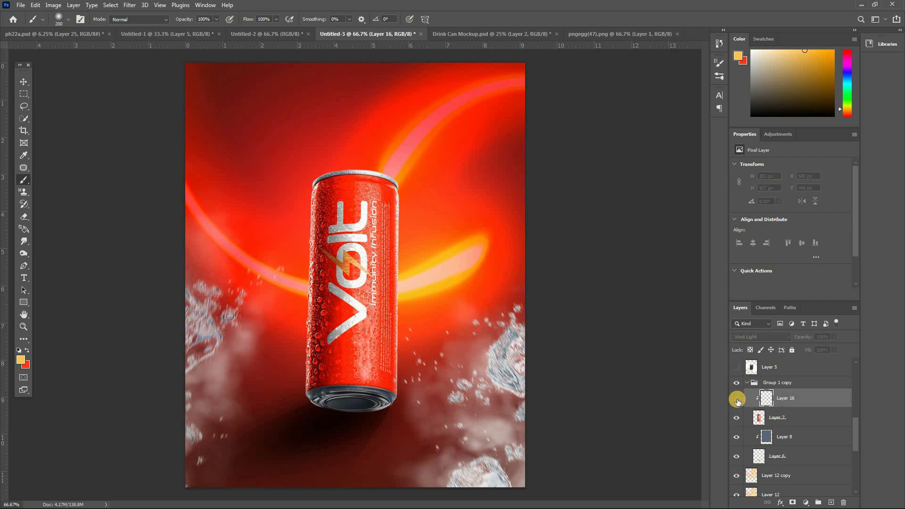
{"action": "key", "text": "ctrl+plus"}
{"action": "key", "text": "ctrl+plus"}
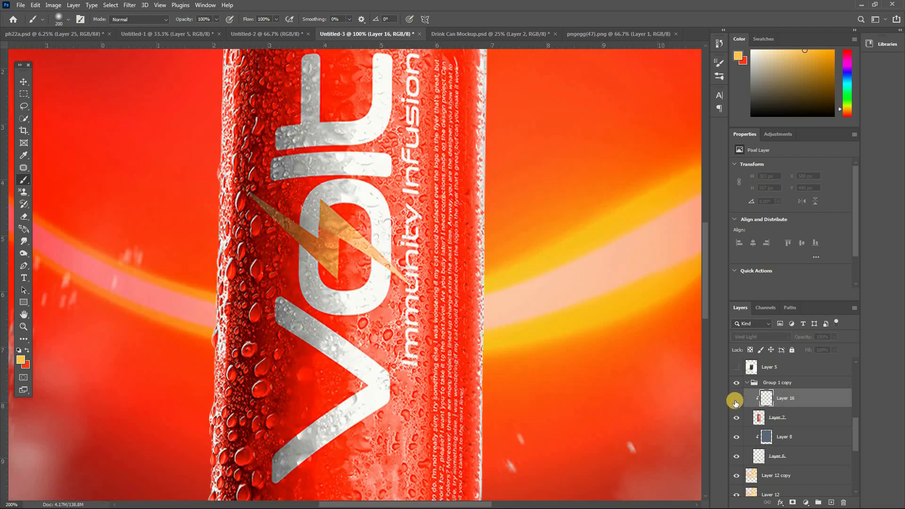
{"action": "left_click", "coordinate": [736, 400]}
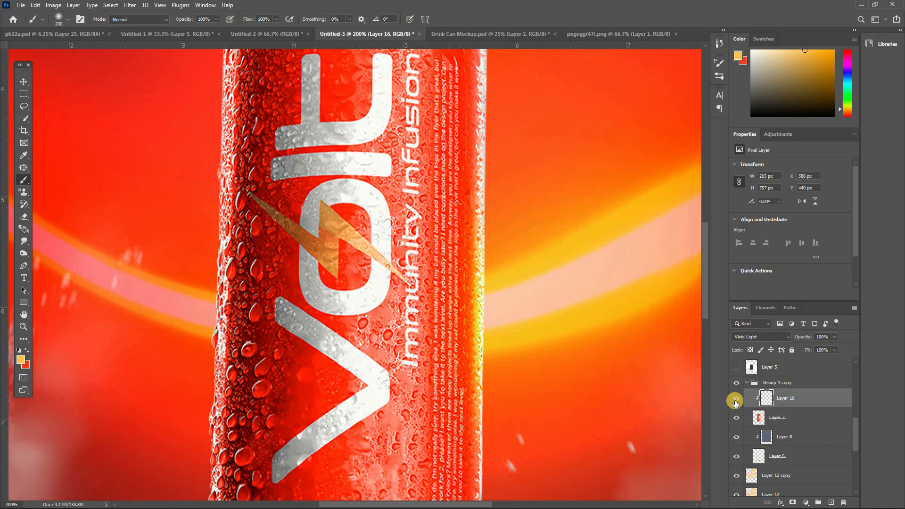
{"action": "key", "text": "ctrl+minus"}
{"action": "key", "text": "ctrl+minus"}
{"action": "left_click", "coordinate": [736, 400]}
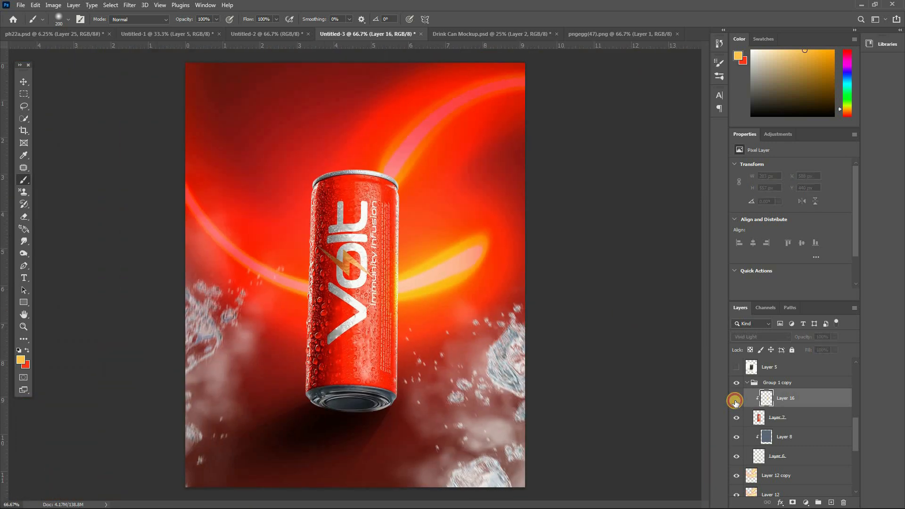
{"action": "left_click", "coordinate": [736, 400]}
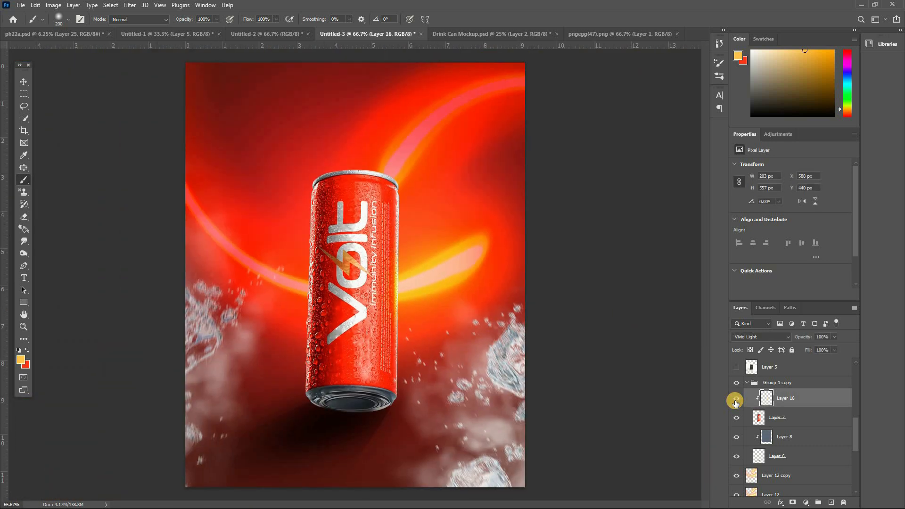
{"action": "key", "text": "ctrl+minus"}
Collapse Group 1 copy and toggle the visibility of Group 2 copy and Group 2 to check the ice splashes.
{"action": "left_click", "coordinate": [747, 383]}
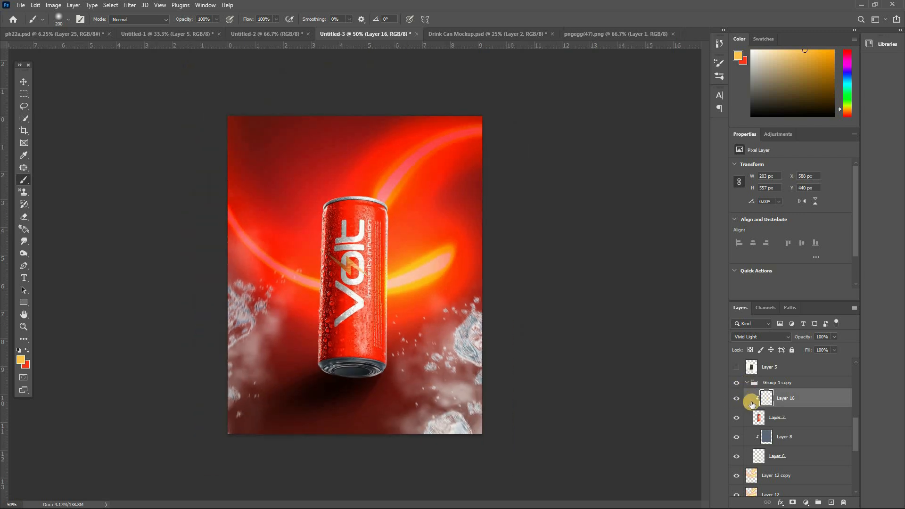
{"action": "scroll", "coordinate": [748, 415], "scroll_direction": "up", "scroll_amount": 5}
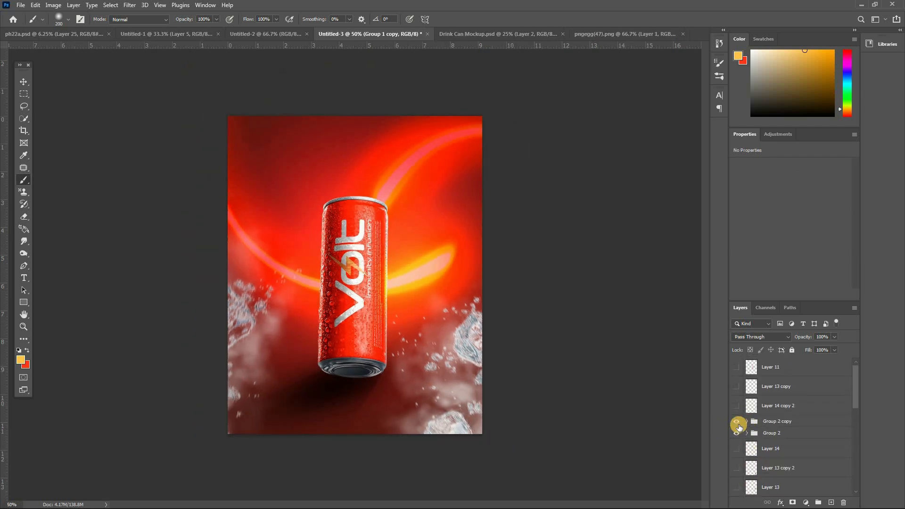
{"action": "left_click", "coordinate": [738, 424]}
{"action": "left_click", "coordinate": [739, 425]}
{"action": "left_click", "coordinate": [739, 433]}
{"action": "left_click", "coordinate": [739, 433]}
Expand Group 2, leave its Layer 15 in Normal blend mode and set the layer's opacity to 46%.
{"action": "left_click", "coordinate": [747, 433]}
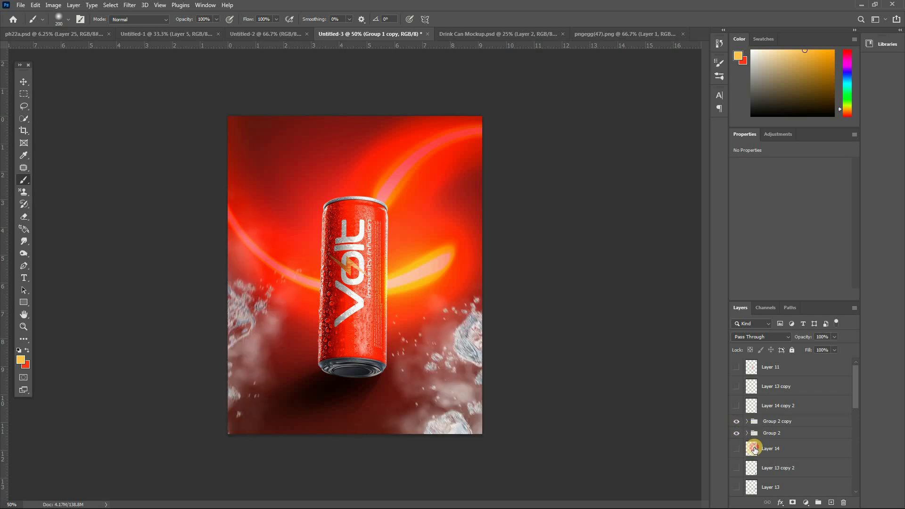
{"action": "left_click", "coordinate": [758, 338]}
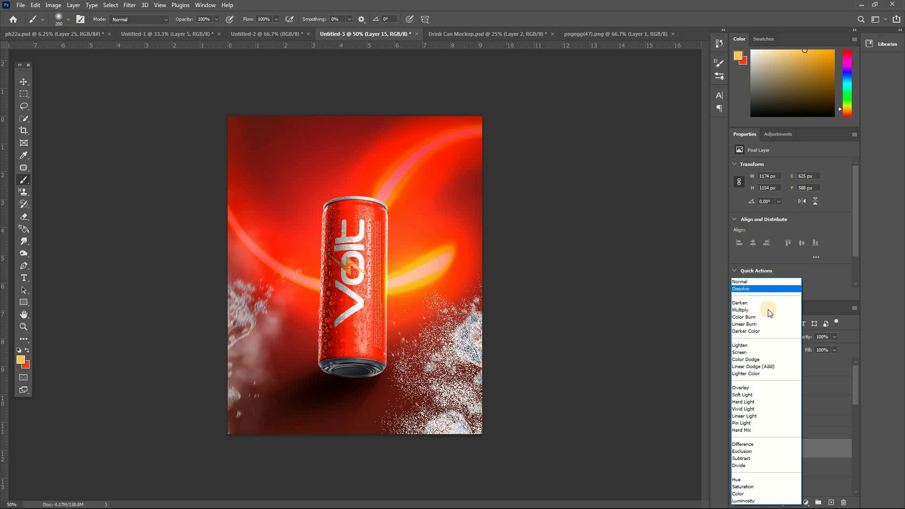
{"action": "left_click", "coordinate": [809, 342]}
{"action": "left_click", "coordinate": [783, 340]}
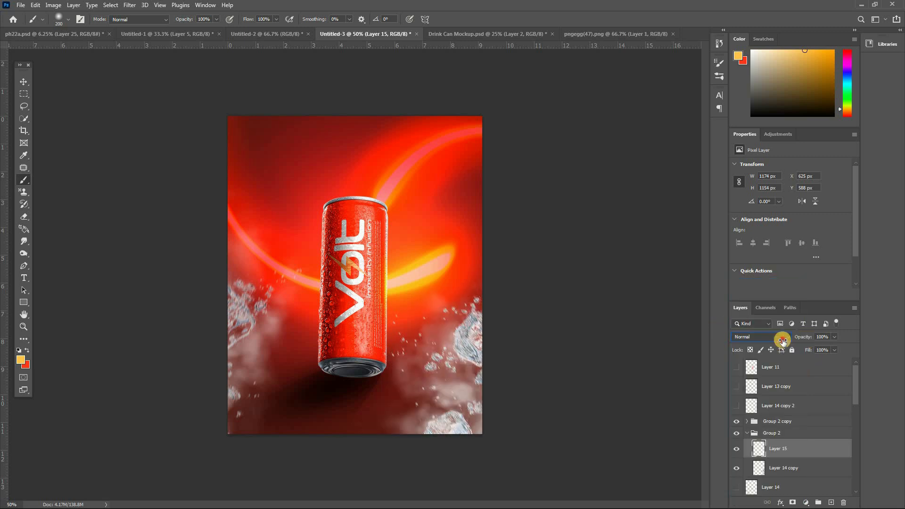
{"action": "left_click_drag", "start_coordinate": [783, 340], "coordinate": [783, 341]}
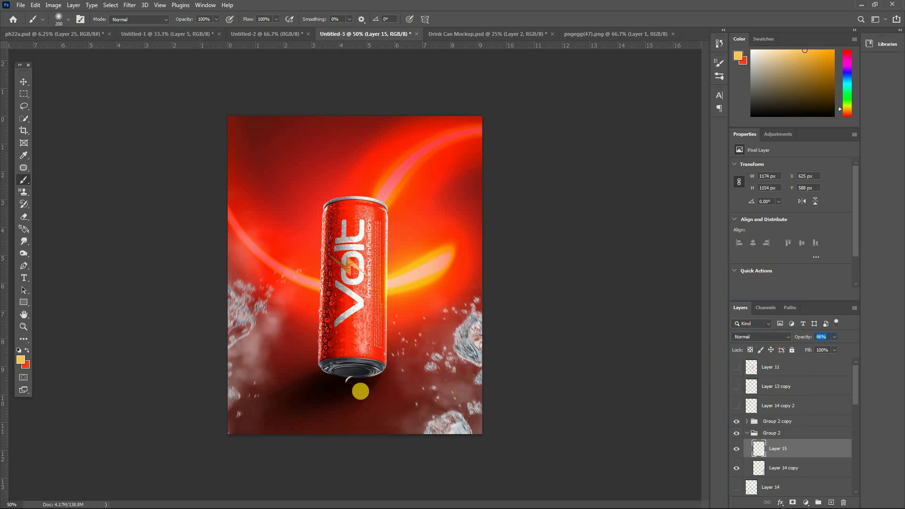
Select the left splash's Layer 15 in Group 2 copy and raise its opacity to 83%.
{"action": "left_click", "coordinate": [25, 88]}
{"action": "right_click", "coordinate": [257, 334]}
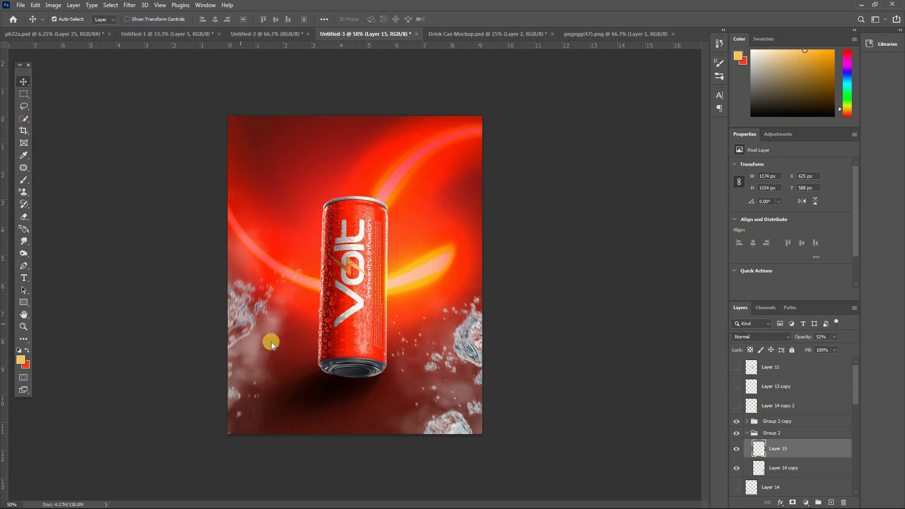
{"action": "left_click", "coordinate": [271, 345]}
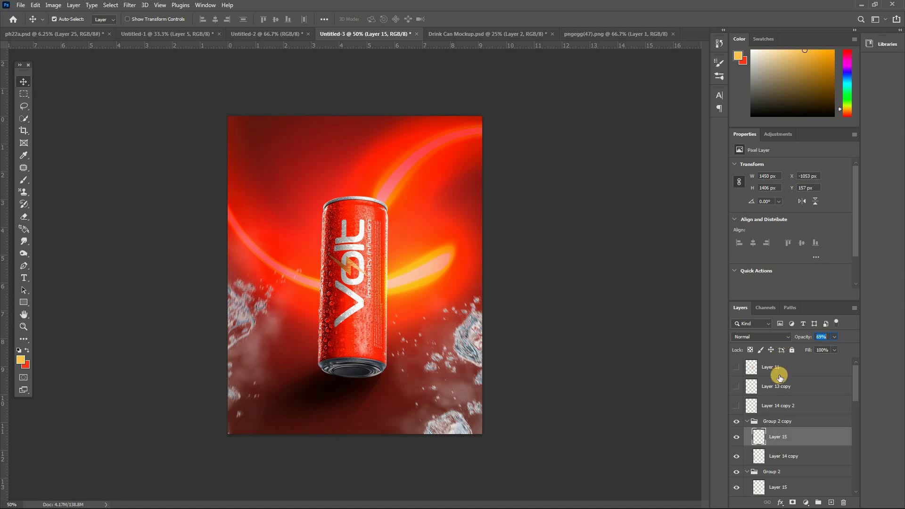
{"action": "key", "text": "ctrl+minus"}
{"action": "key", "text": "ctrl+minus"}
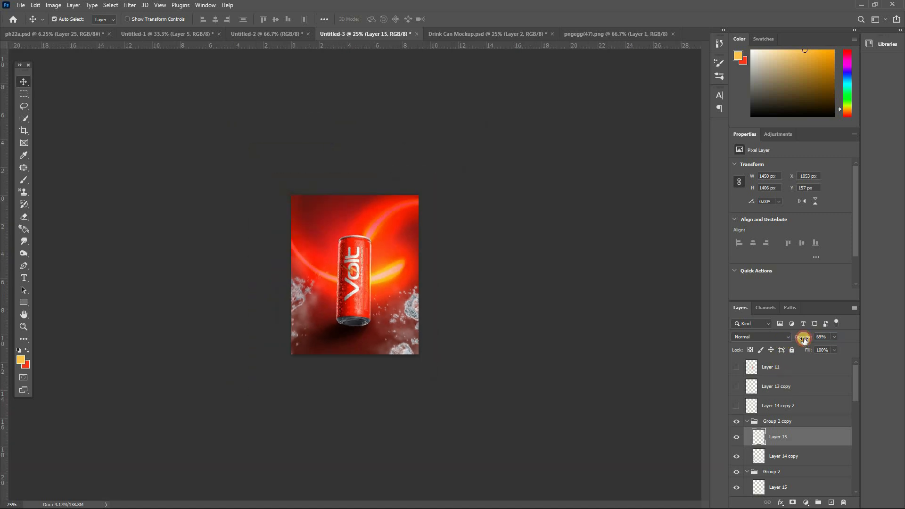
{"action": "left_click", "coordinate": [806, 338]}
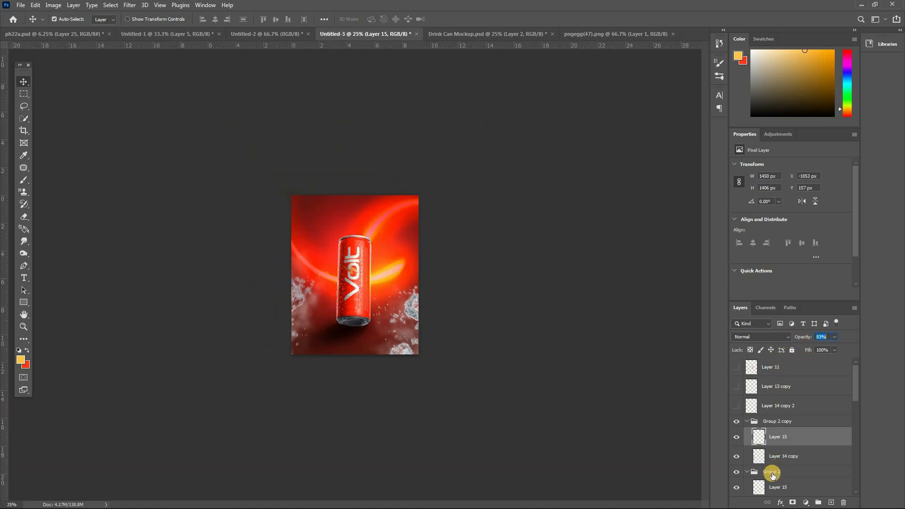
Raise the opacity of Layer 15 in Group 2 to 75% and inspect the splashes around the can.
{"action": "scroll", "coordinate": [769, 439], "scroll_direction": "down", "scroll_amount": 2}
{"action": "left_click", "coordinate": [778, 448]}
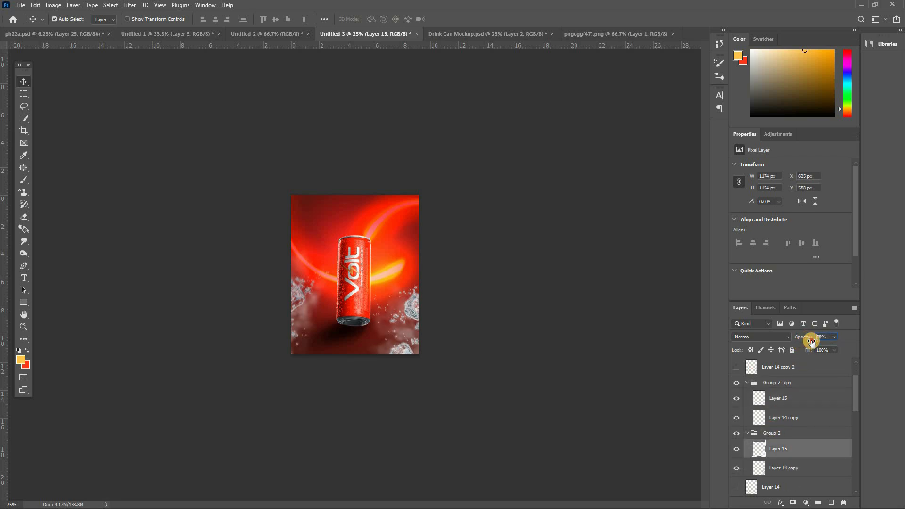
{"action": "left_click_drag", "start_coordinate": [811, 342], "coordinate": [833, 347]}
{"action": "key", "text": "ctrl+plus"}
{"action": "key", "text": "ctrl+plus"}
{"action": "key", "text": "ctrl+plus"}
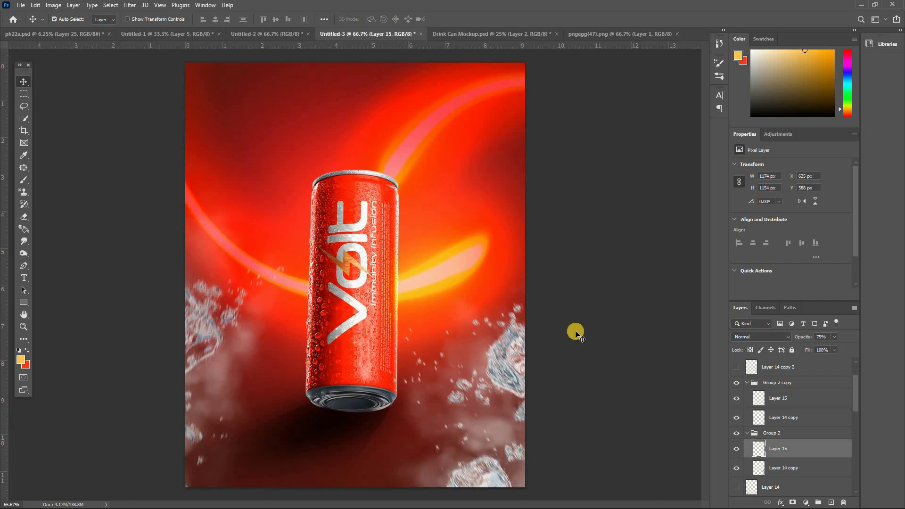
{"action": "key", "text": "ctrl+plus"}
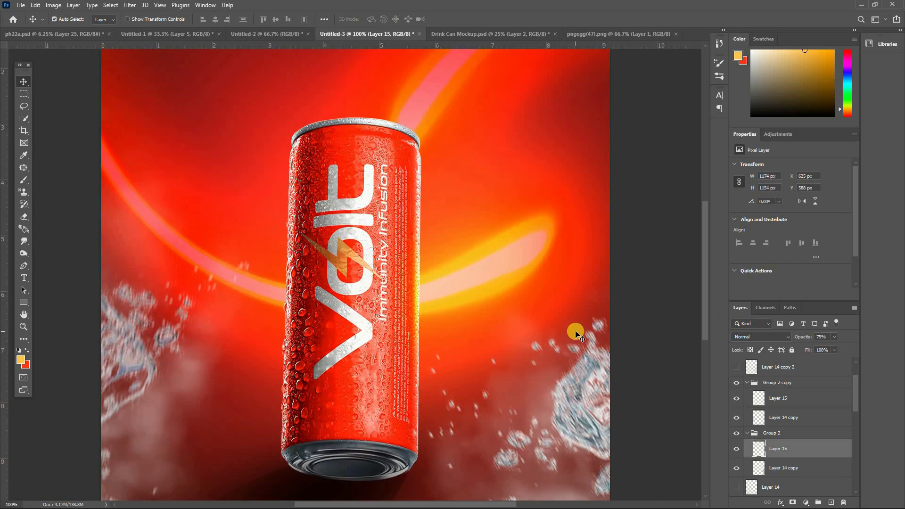
{"action": "scroll", "coordinate": [575, 351], "scroll_direction": "down", "scroll_amount": 5}
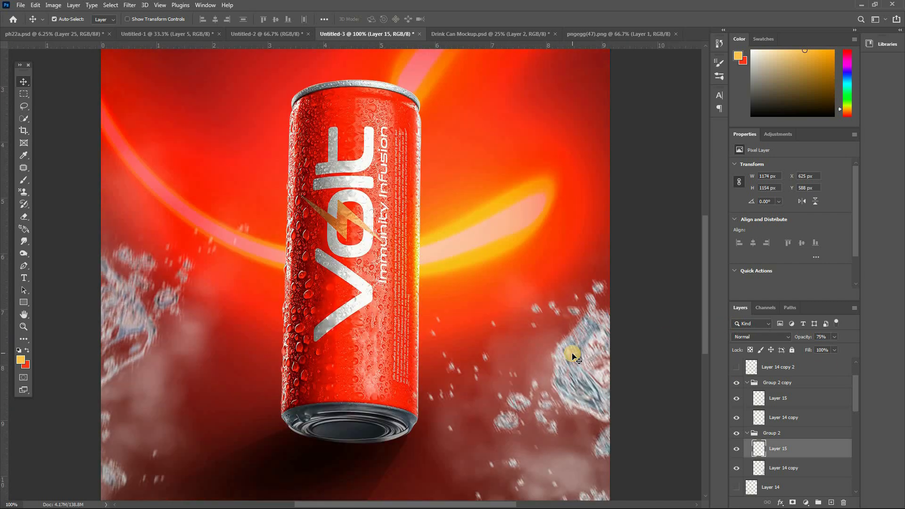
{"action": "key", "text": "ctrl+minus"}
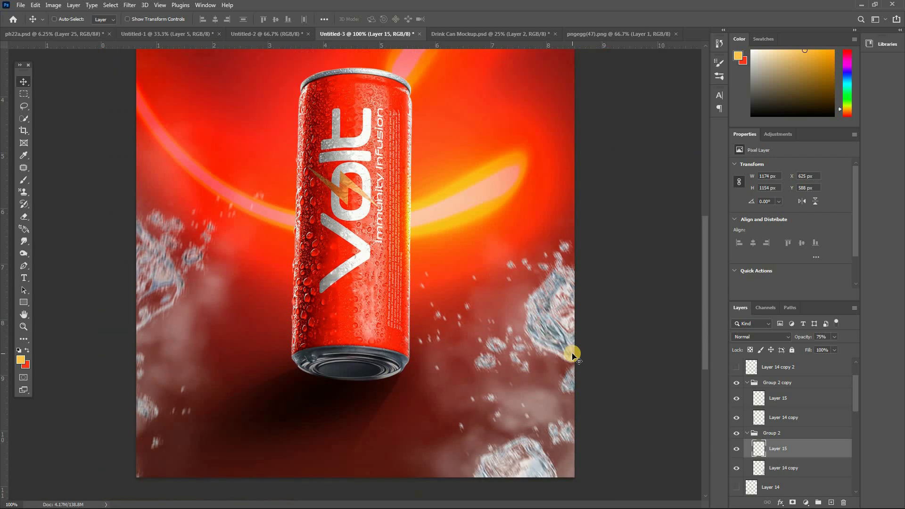